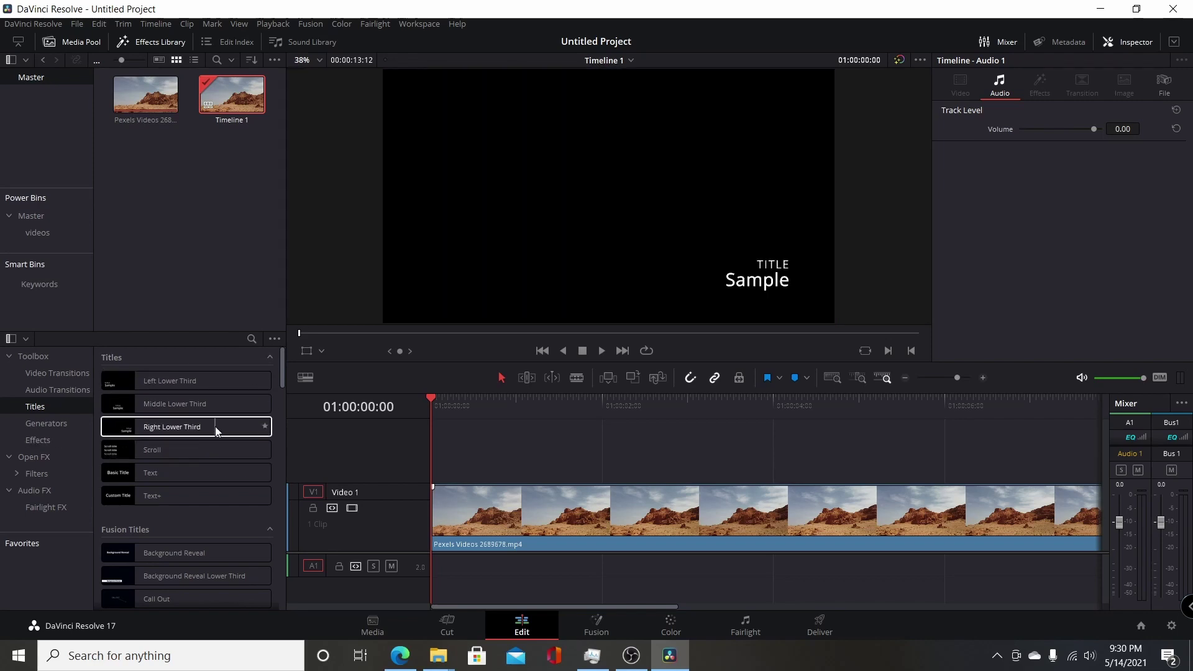
Browse the Templates folder's Edit and Effects subfolders, then return to Templates.
{"action": "scroll", "coordinate": [215, 429], "scroll_direction": "down", "scroll_amount": 2}
{"action": "scroll", "coordinate": [214, 430], "scroll_direction": "up", "scroll_amount": 2}
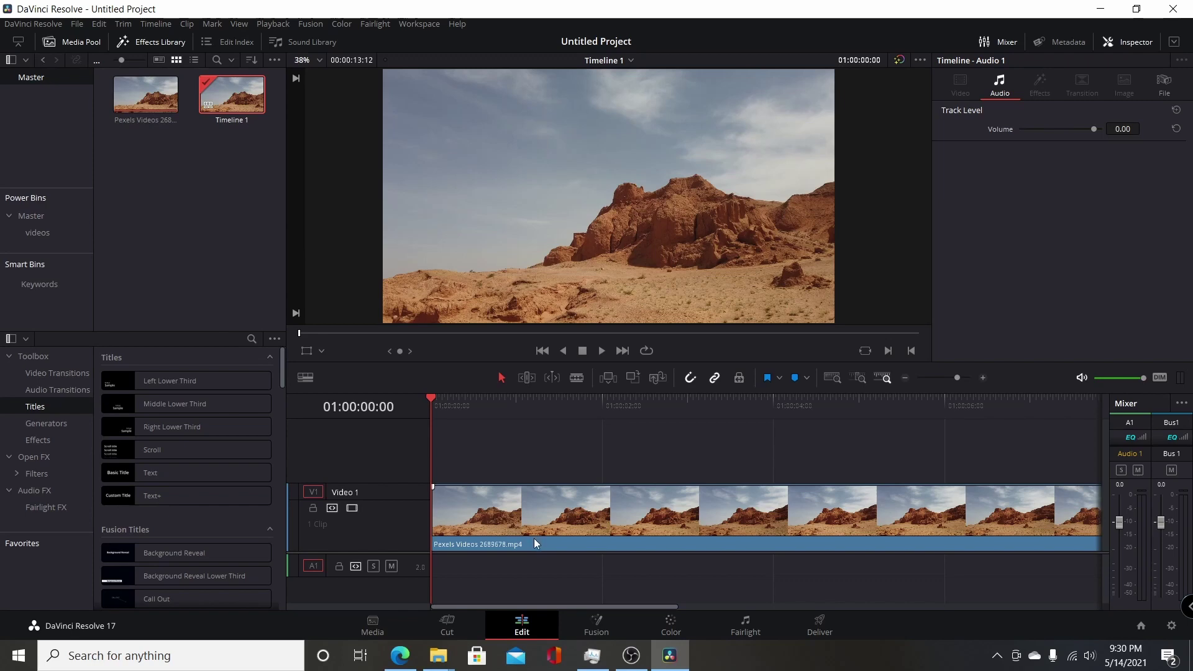
{"action": "mouse_move", "coordinate": [435, 658]}
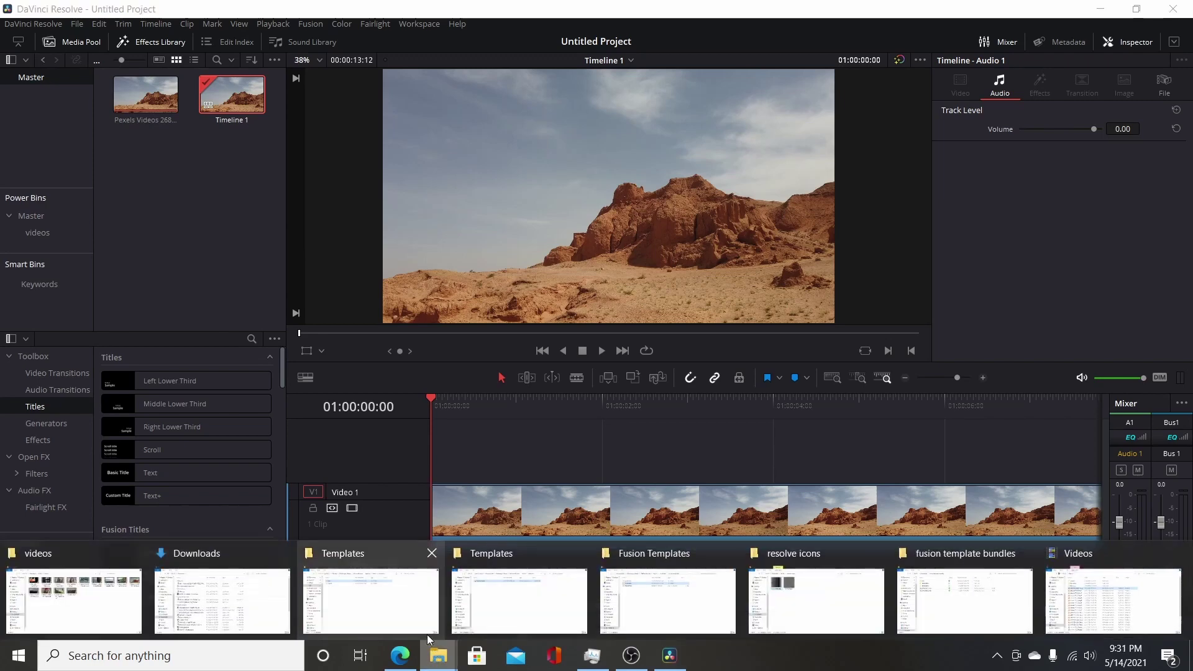
{"action": "left_click", "coordinate": [404, 567]}
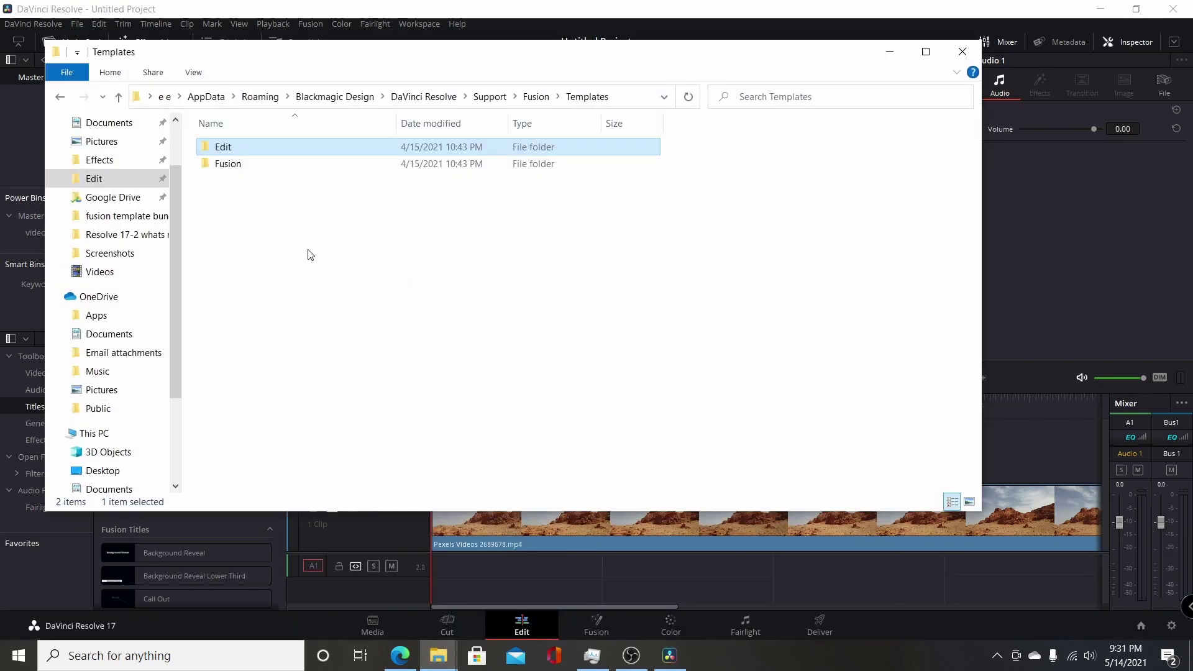
{"action": "double_click", "coordinate": [231, 148]}
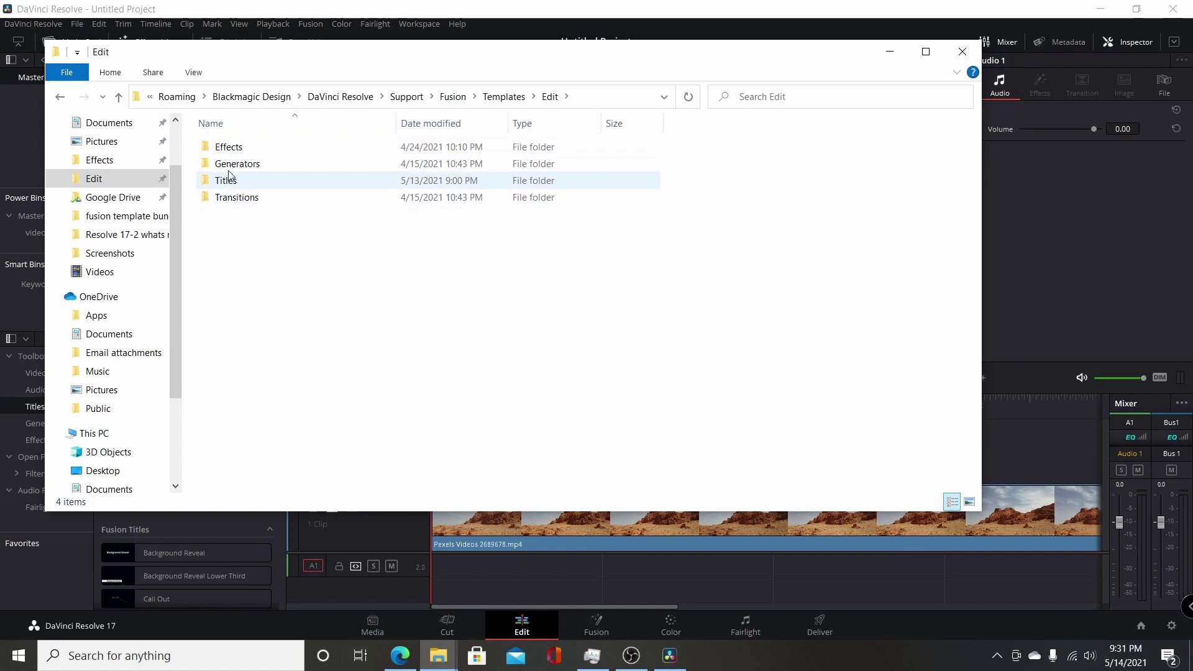
{"action": "double_click", "coordinate": [229, 148]}
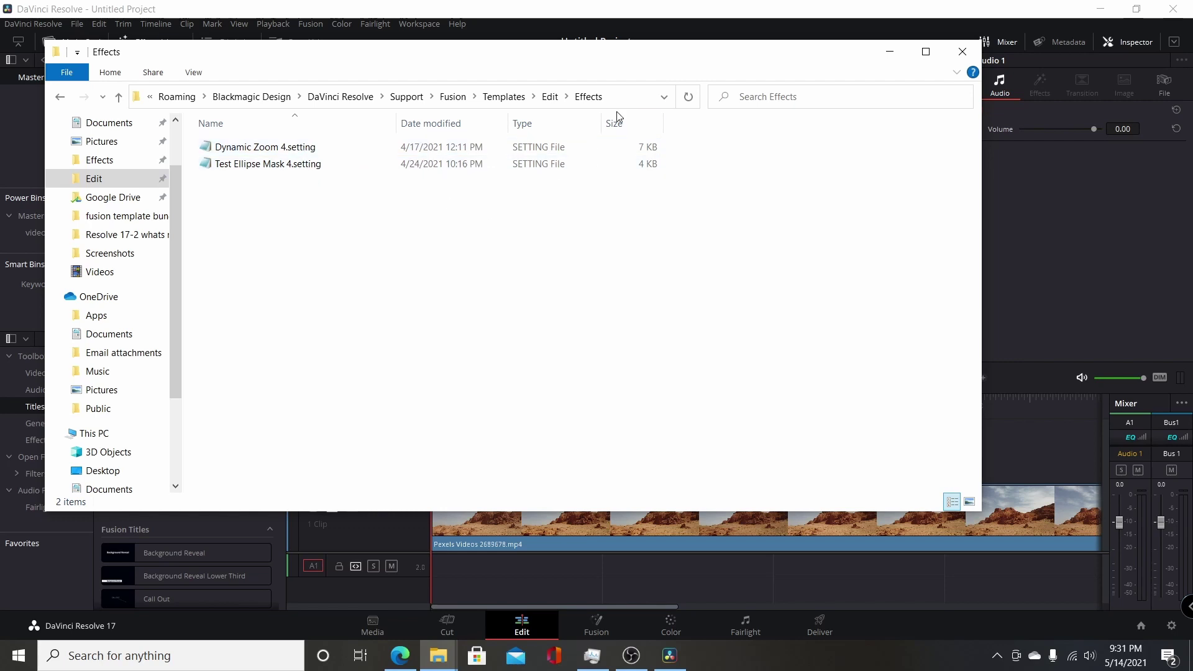
{"action": "left_click", "coordinate": [550, 99]}
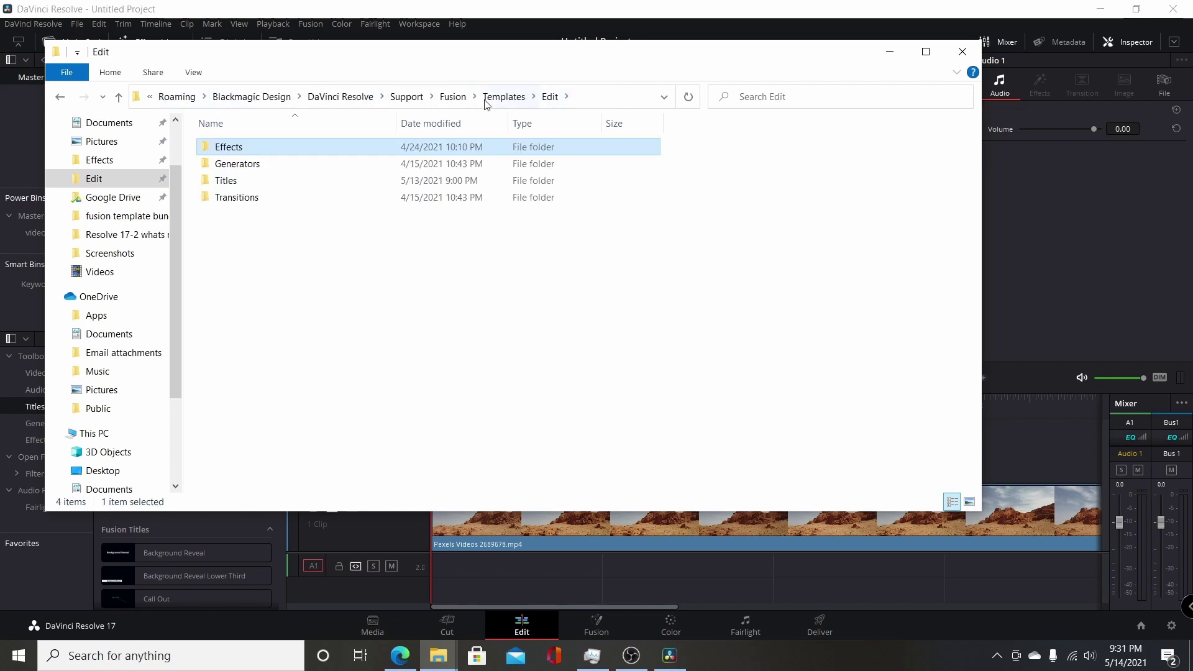
{"action": "left_click", "coordinate": [491, 103]}
Switch to the Program Files Fusion Templates folder and bring up Templates.drfx's context menu.
{"action": "left_click", "coordinate": [889, 51]}
{"action": "mouse_move", "coordinate": [438, 655]}
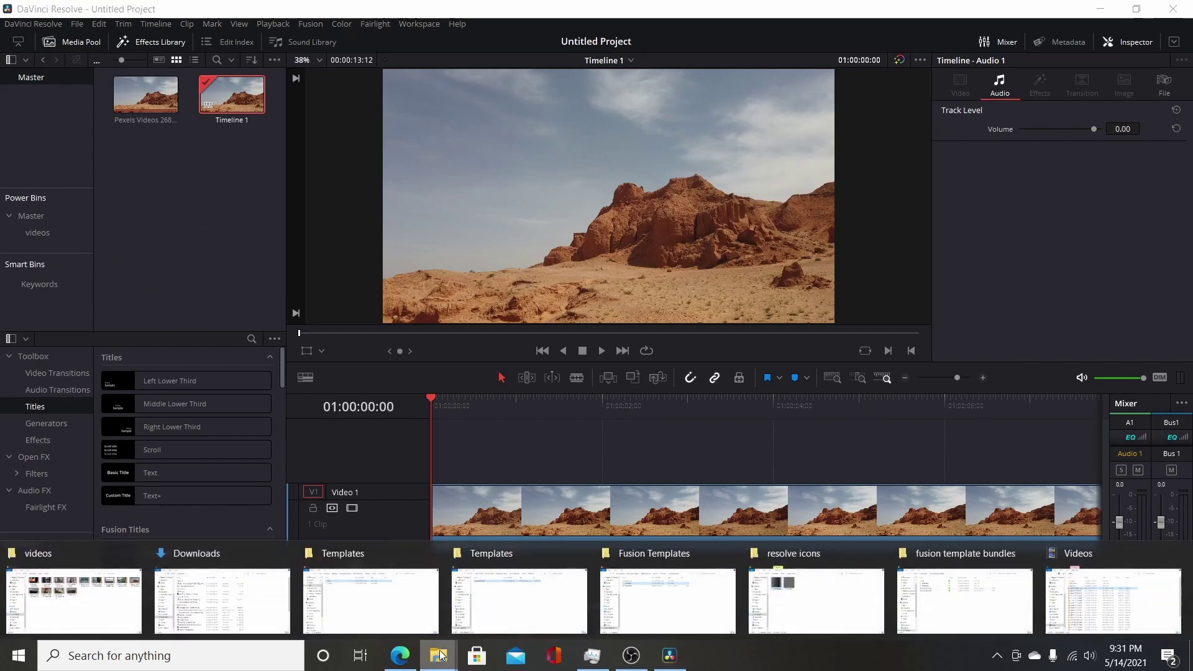
{"action": "left_click", "coordinate": [494, 590]}
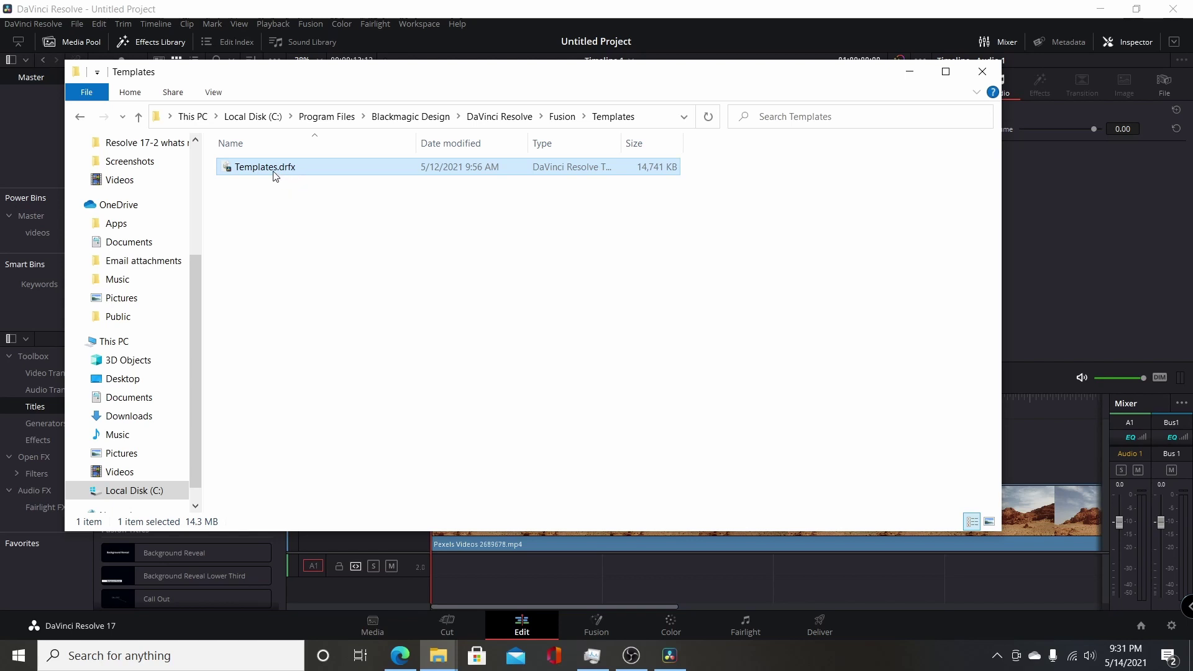
{"action": "right_click", "coordinate": [274, 170]}
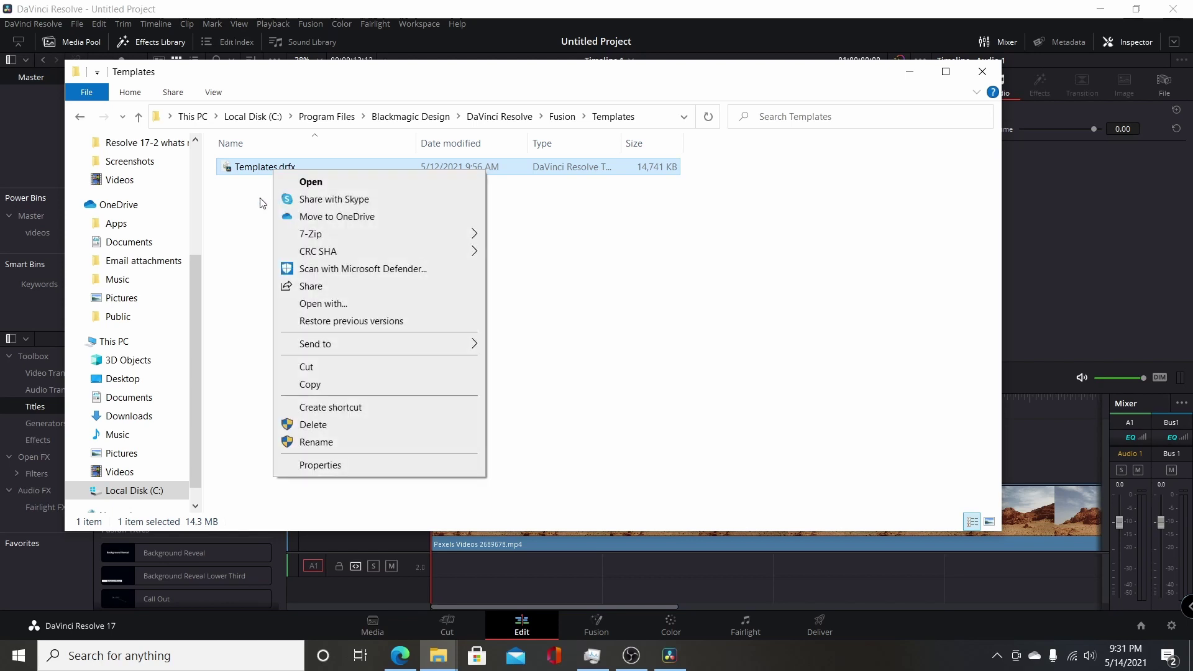
{"action": "left_click", "coordinate": [270, 176]}
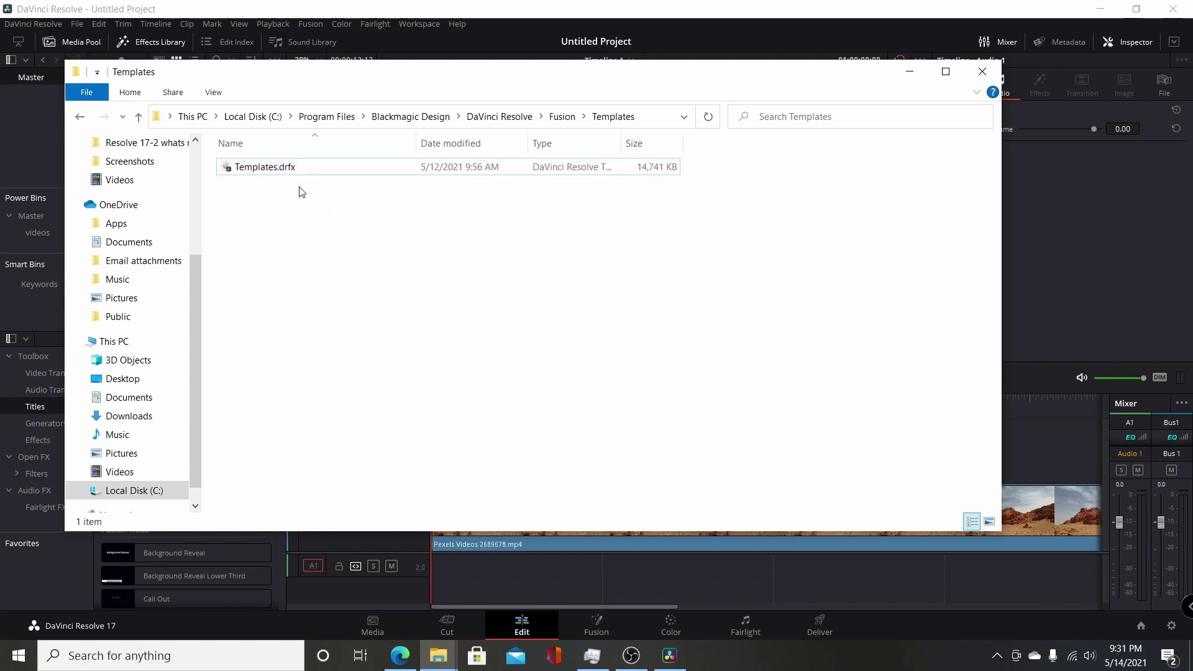
{"action": "left_click", "coordinate": [287, 173]}
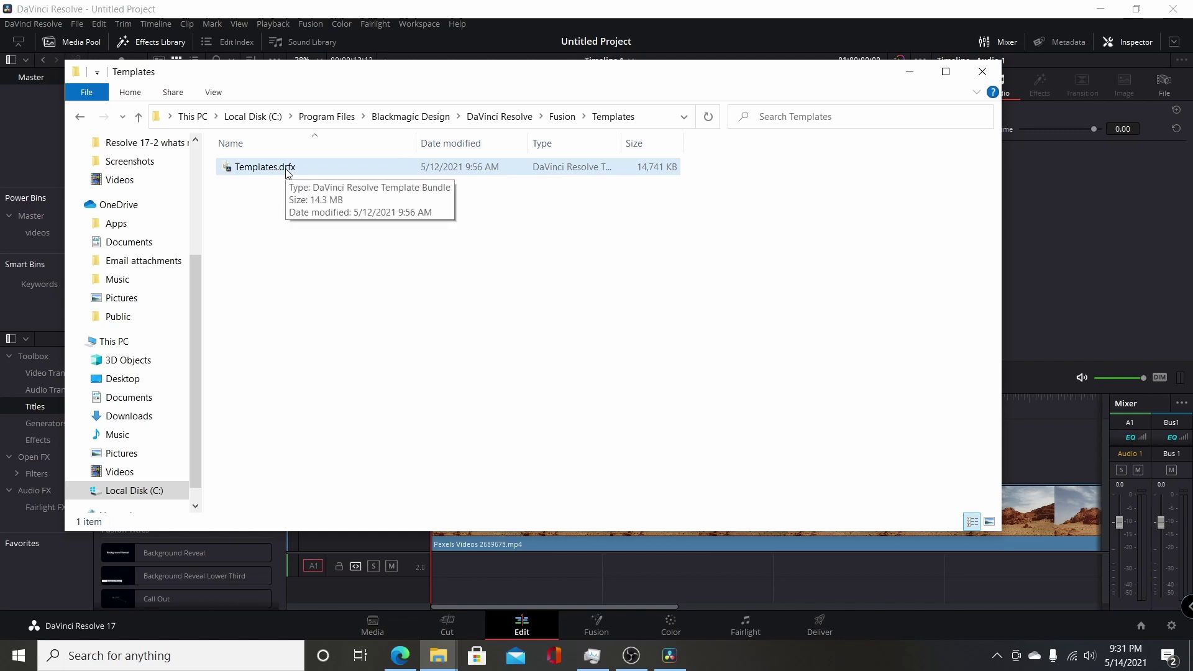
{"action": "right_click", "coordinate": [287, 173]}
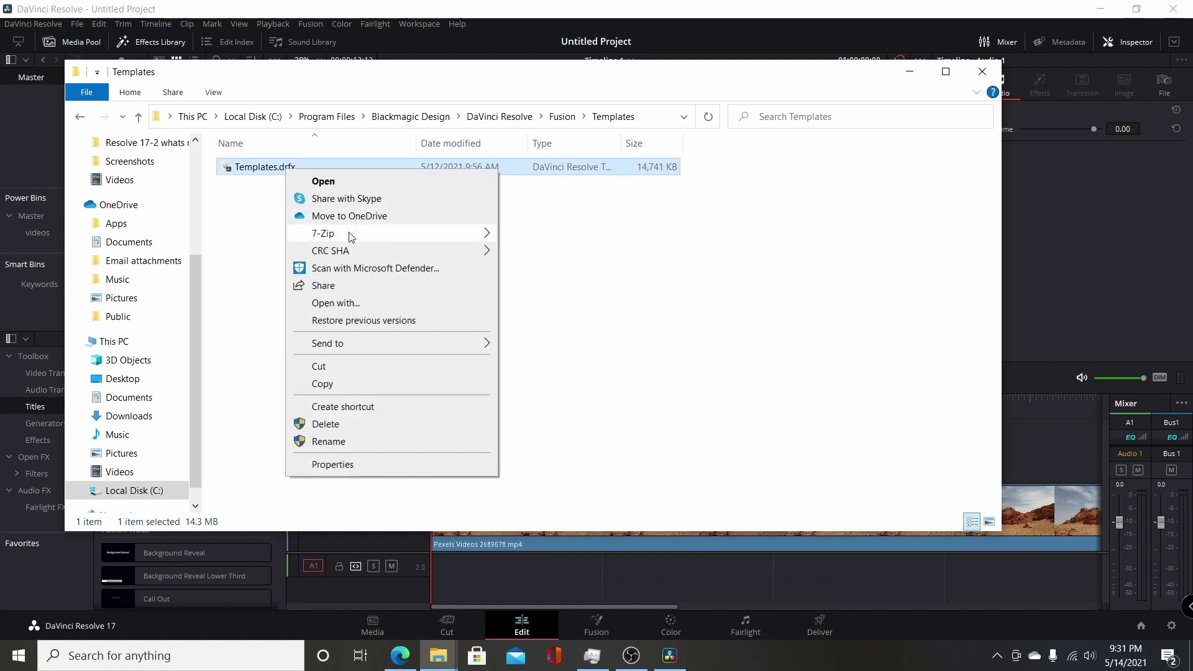
Open Templates.drfx in 7-Zip, view the 190 files in Edit\Titles, then close it.
{"action": "mouse_move", "coordinate": [351, 236]}
{"action": "left_click", "coordinate": [525, 236]}
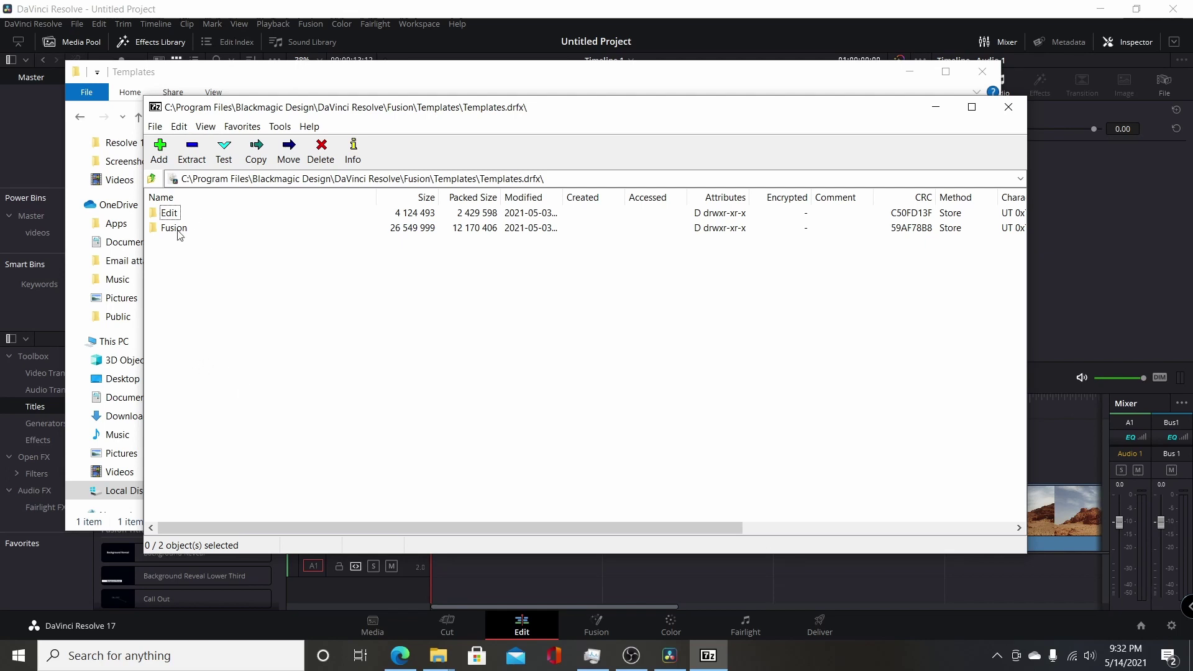
{"action": "double_click", "coordinate": [161, 215]}
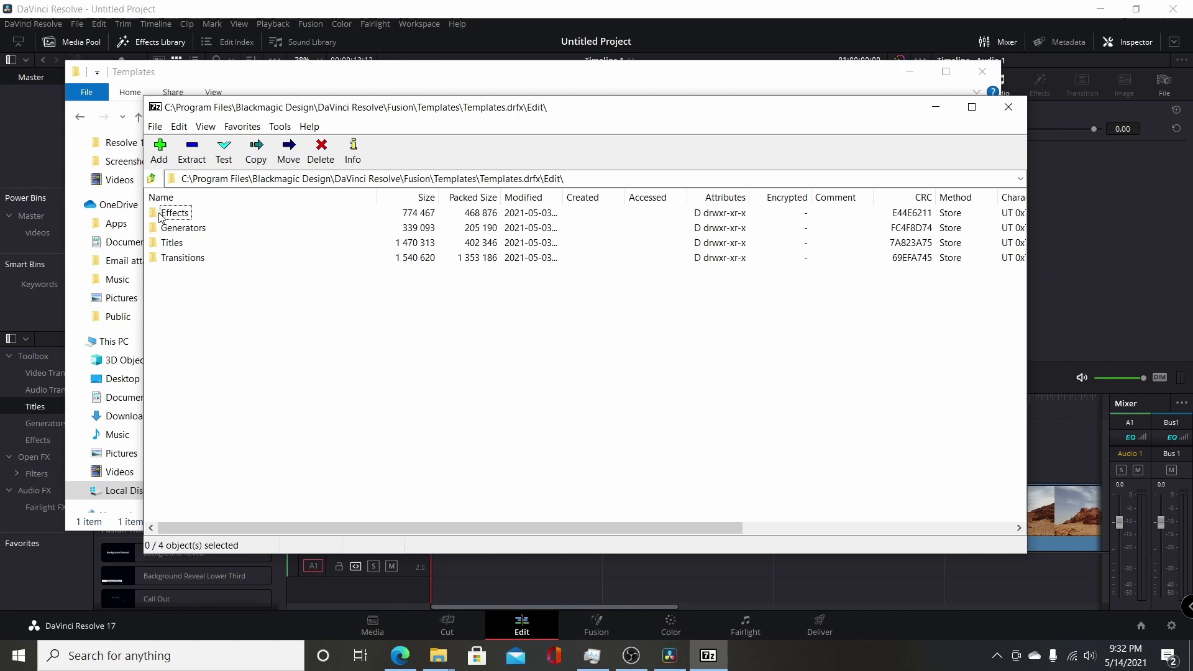
{"action": "double_click", "coordinate": [177, 243]}
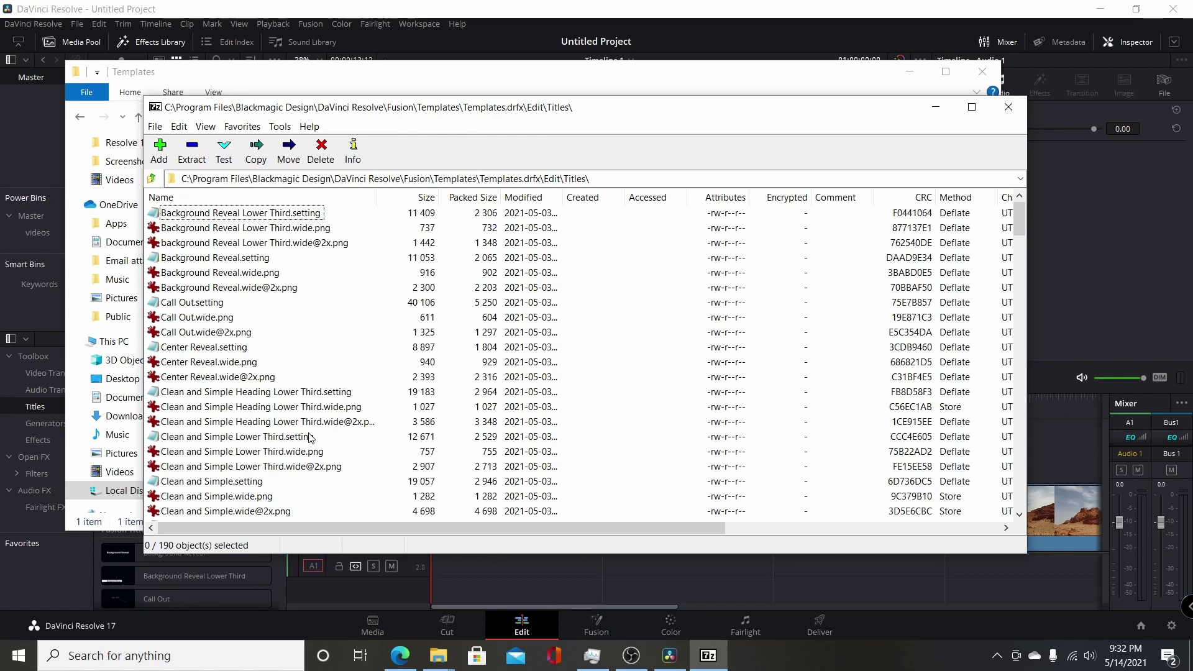
{"action": "left_click", "coordinate": [1008, 107]}
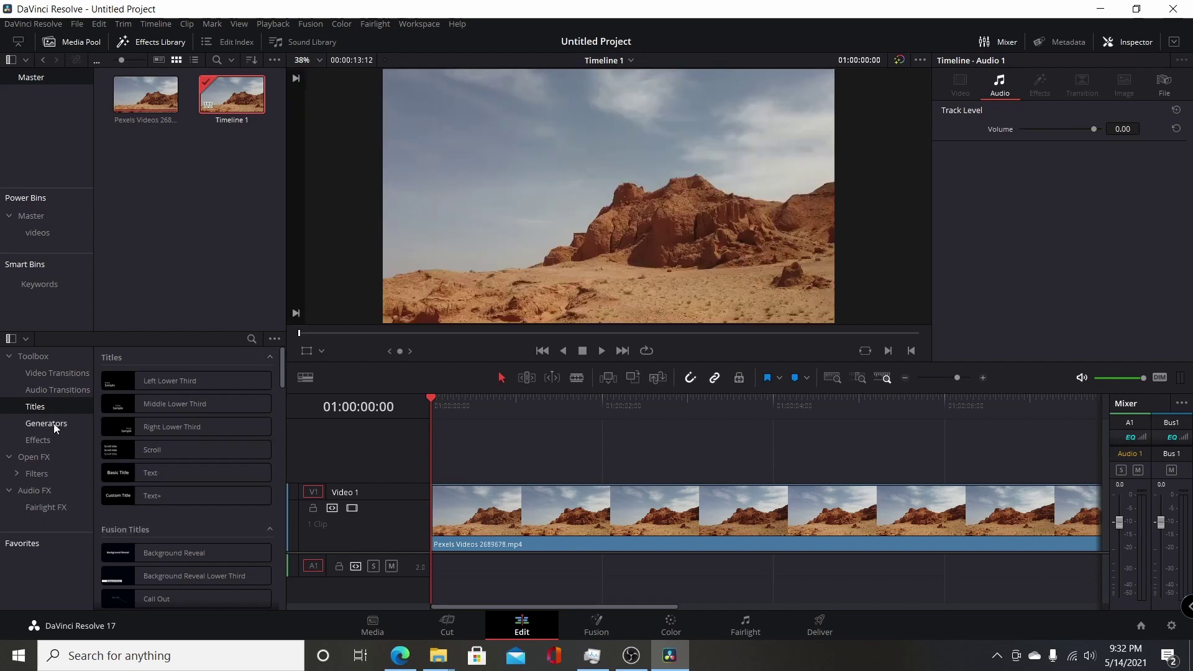
Browse the Generators, Effects and Titles categories in the Edit page Toolbox.
{"action": "left_click", "coordinate": [54, 423]}
{"action": "left_click", "coordinate": [37, 441]}
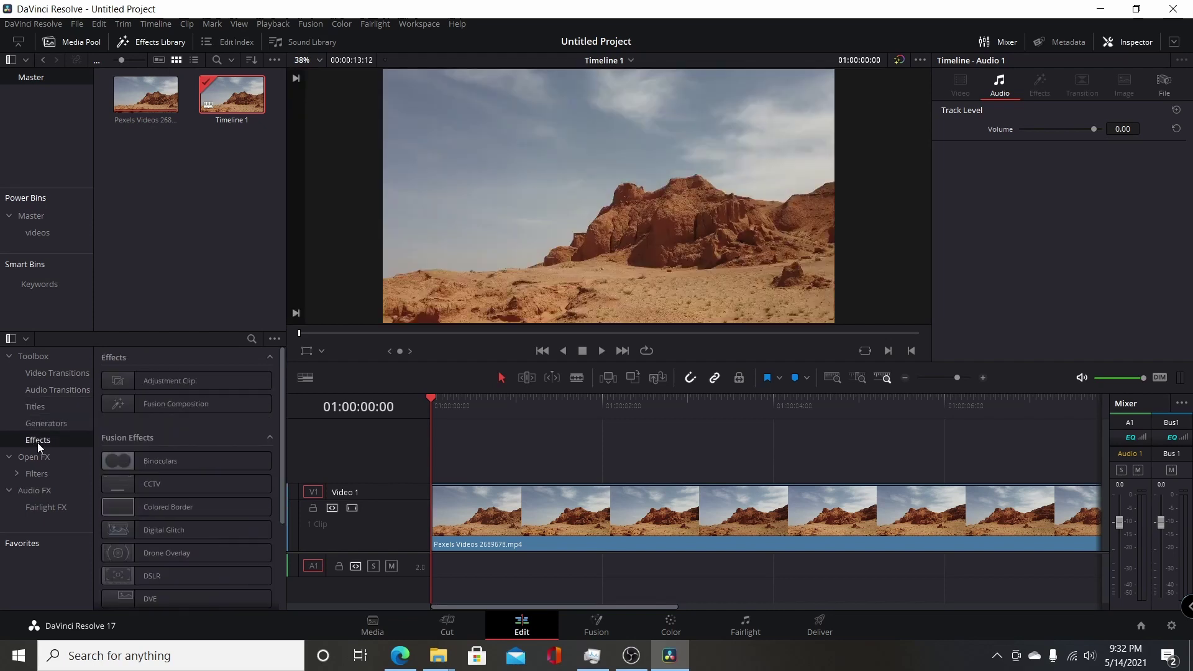
{"action": "left_click", "coordinate": [40, 411]}
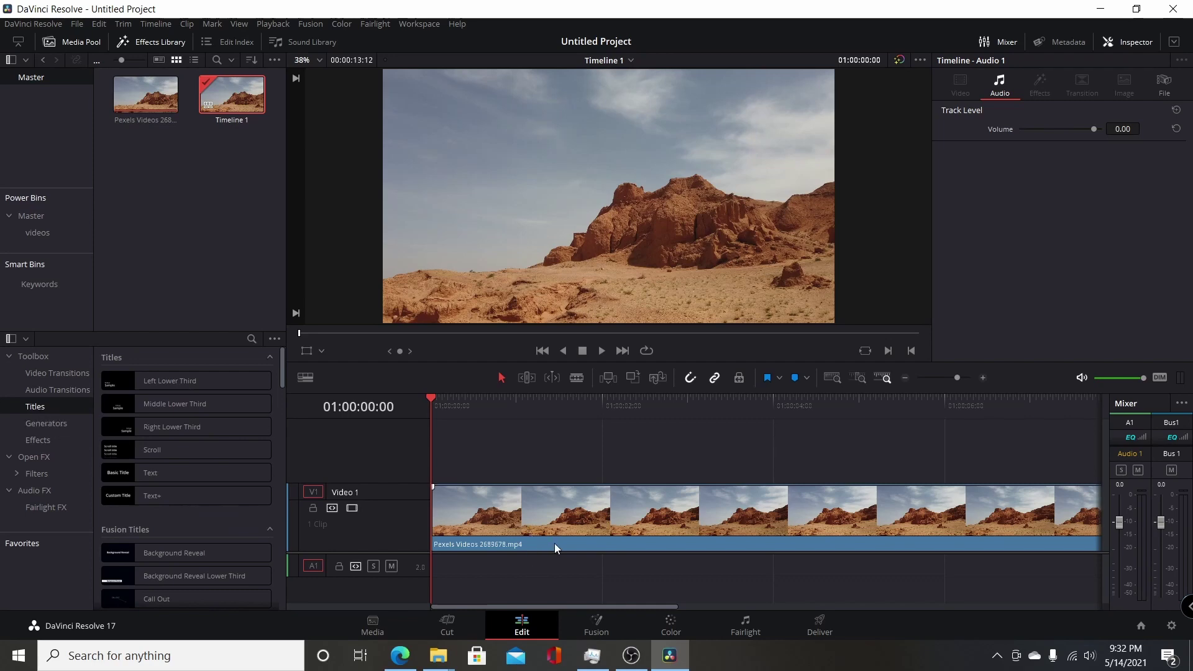
Switch to the Fusion page and bring up the fusion template bundles Explorer window.
{"action": "left_click", "coordinate": [599, 624]}
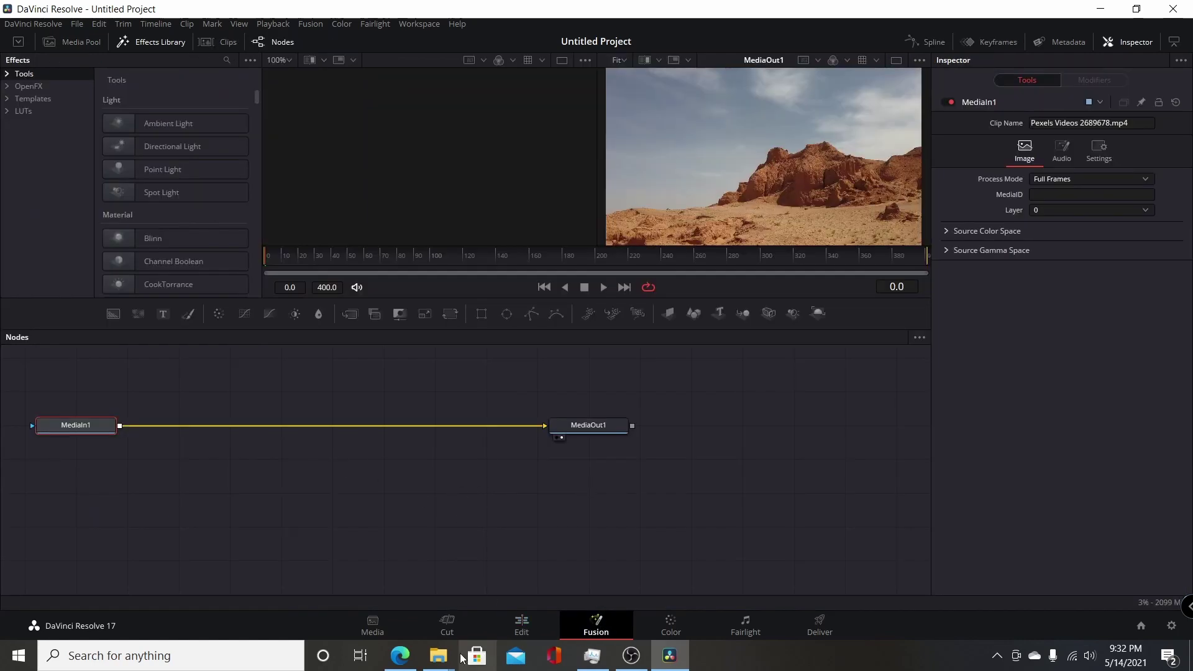
{"action": "mouse_move", "coordinate": [438, 656]}
{"action": "left_click", "coordinate": [905, 598]}
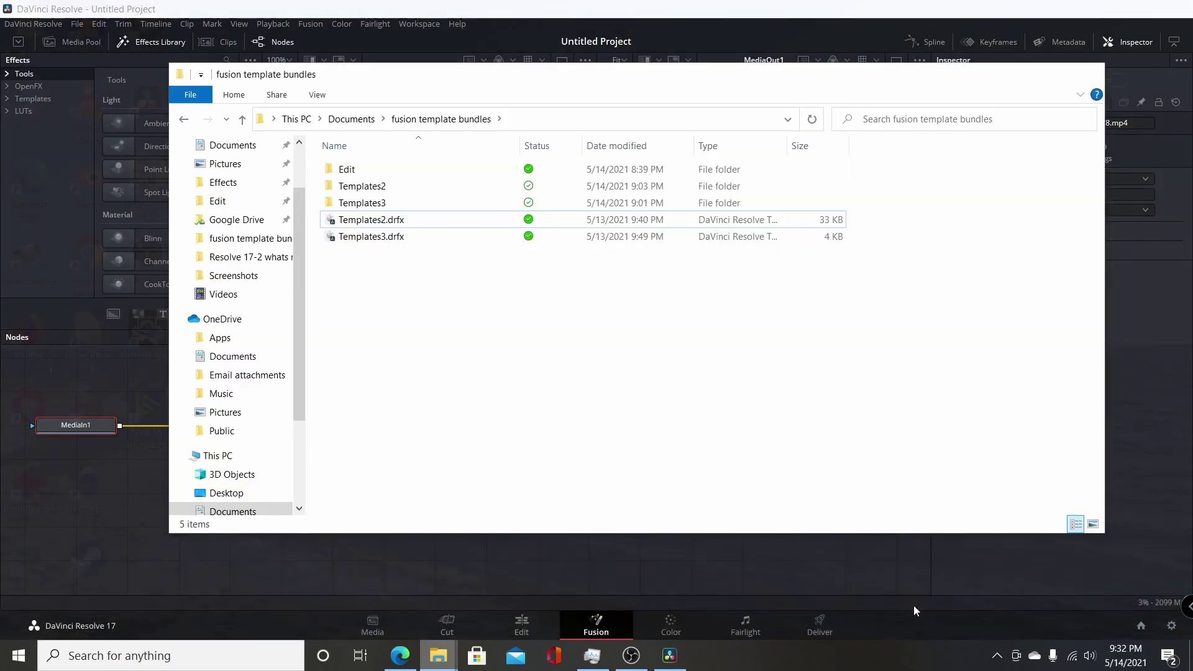
Check that fusion template bundles' Edit\Titles folder is empty, then return to the bundles folder.
{"action": "double_click", "coordinate": [349, 174]}
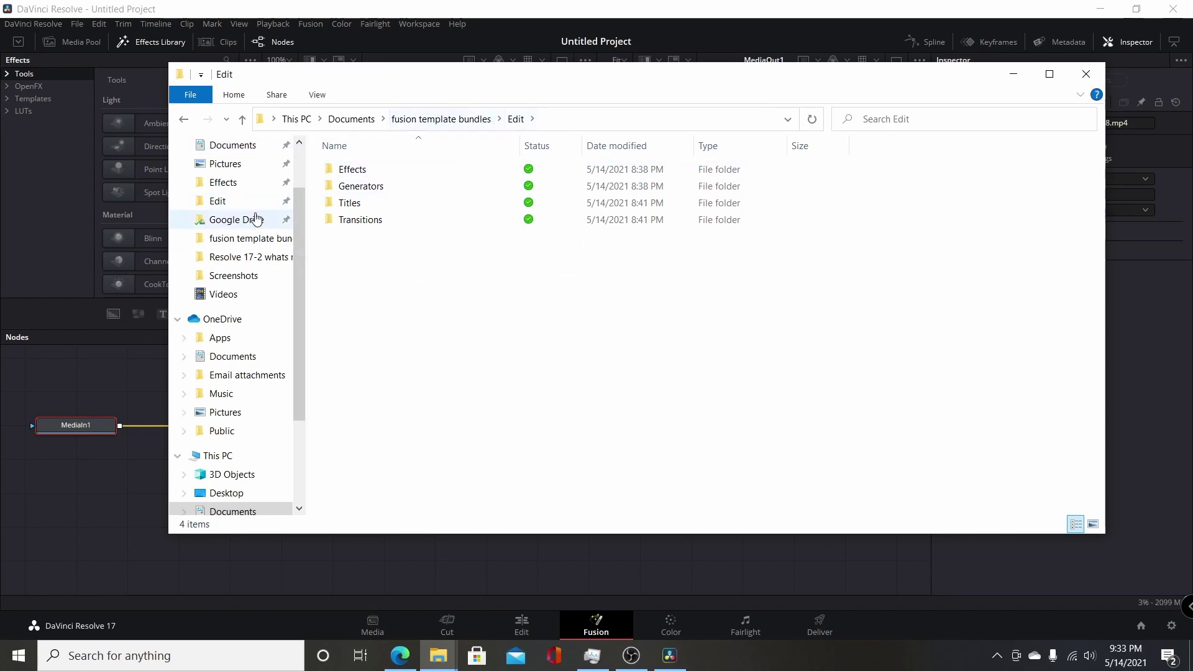
{"action": "double_click", "coordinate": [349, 203]}
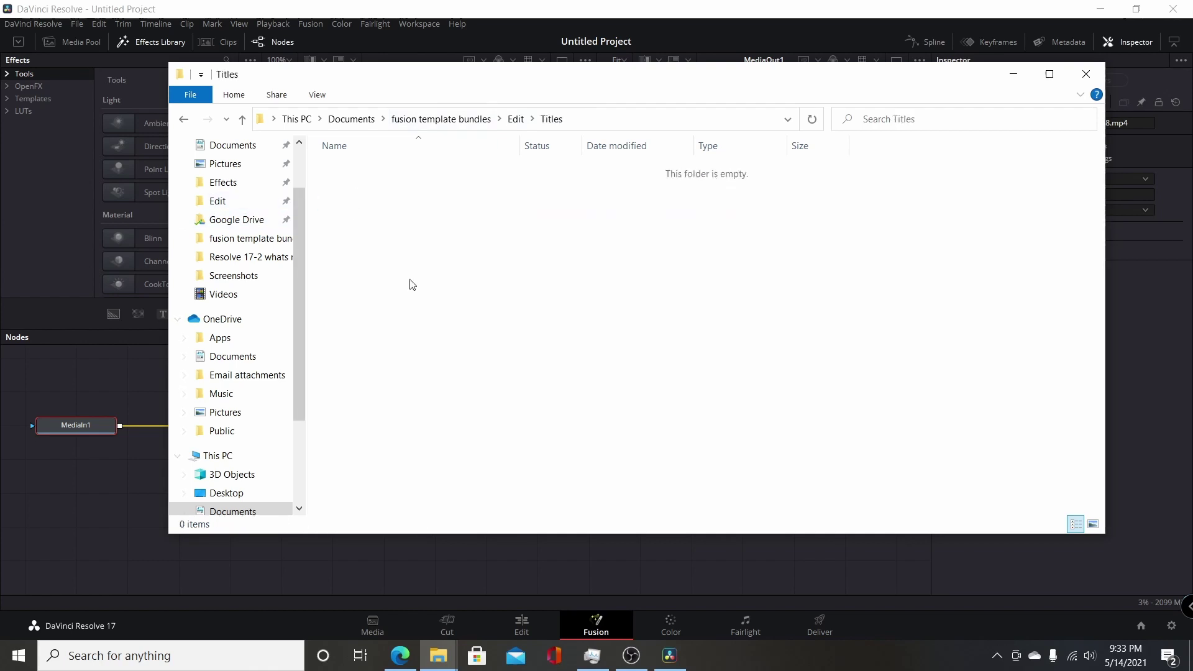
{"action": "left_click", "coordinate": [516, 124]}
{"action": "left_click", "coordinate": [470, 128]}
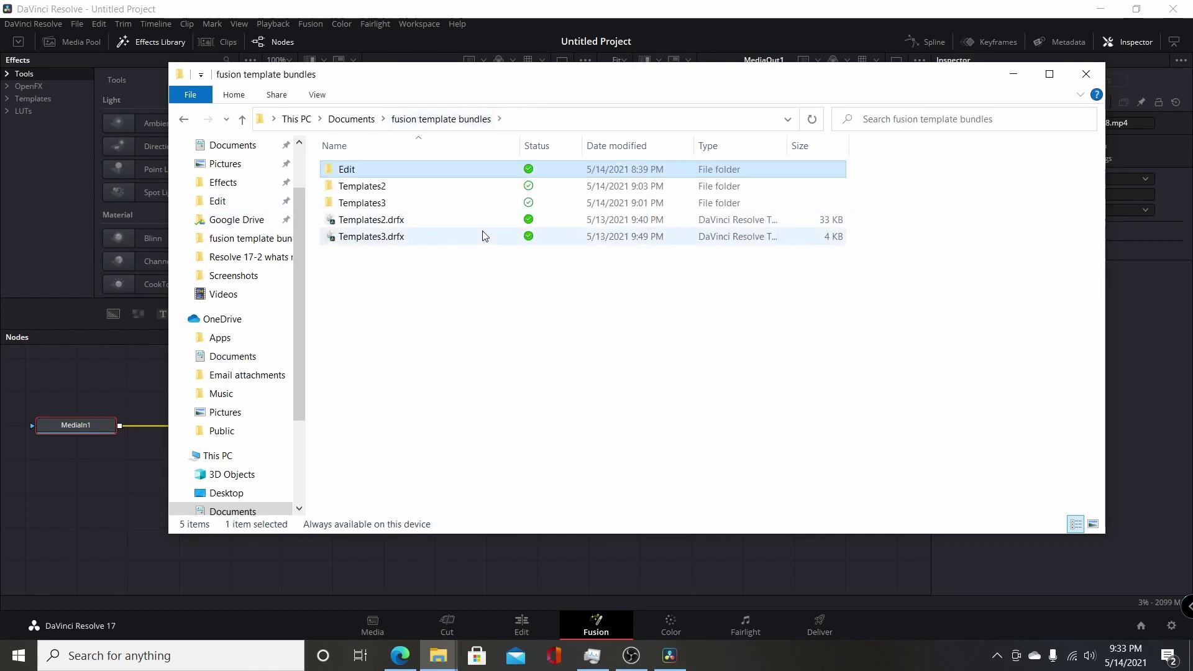
Open Templates2\Edit\Titles, showing its 16 .setting title files.
{"action": "double_click", "coordinate": [379, 189]}
{"action": "left_click", "coordinate": [352, 171]}
{"action": "double_click", "coordinate": [352, 171]}
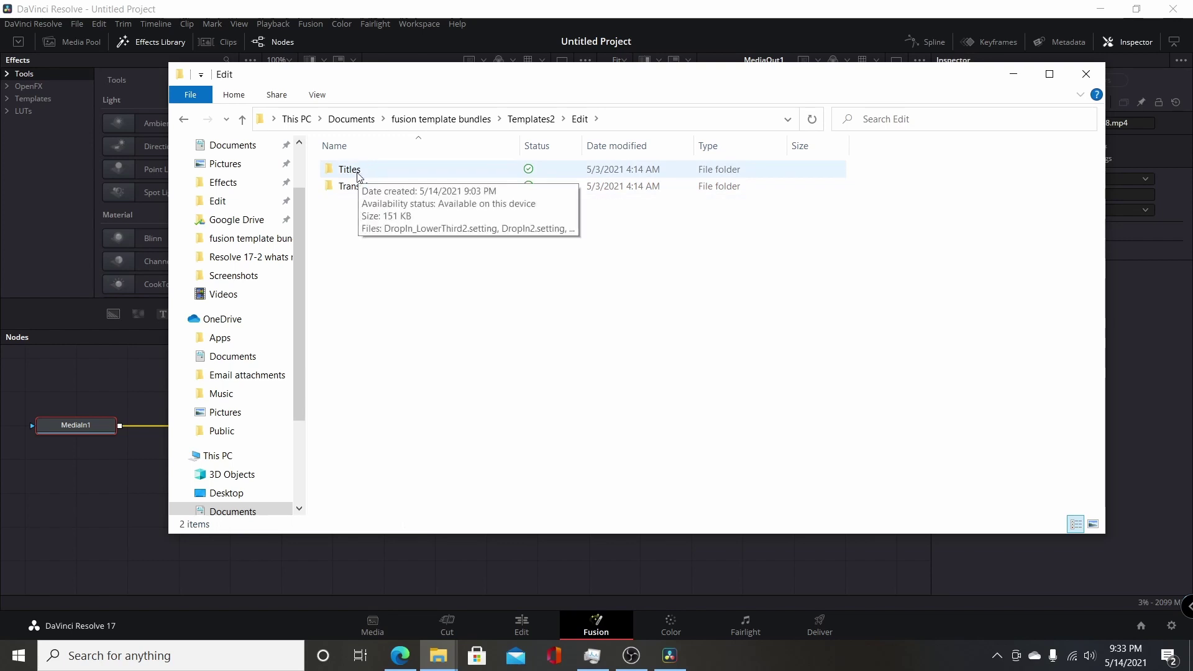
{"action": "left_click", "coordinate": [359, 174]}
{"action": "double_click", "coordinate": [359, 174]}
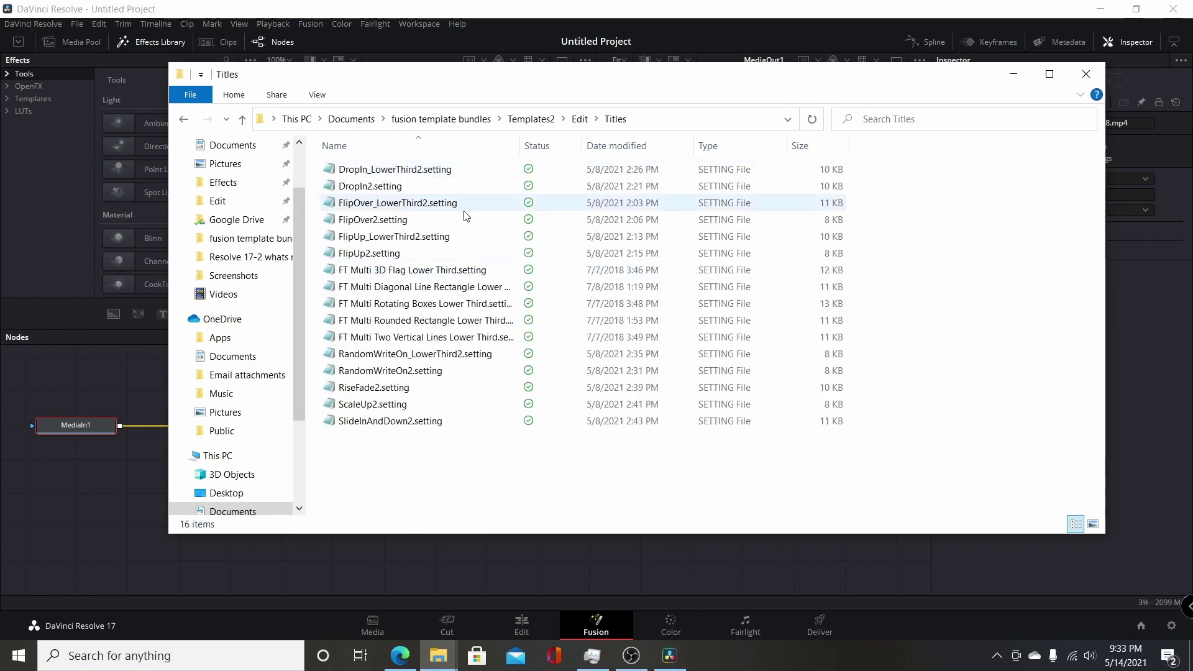
Copy the 16 .setting files from Templates2 into the empty Edit\Titles folder.
{"action": "left_click_drag", "start_coordinate": [463, 461], "coordinate": [367, 170]}
{"action": "right_click", "coordinate": [372, 210]}
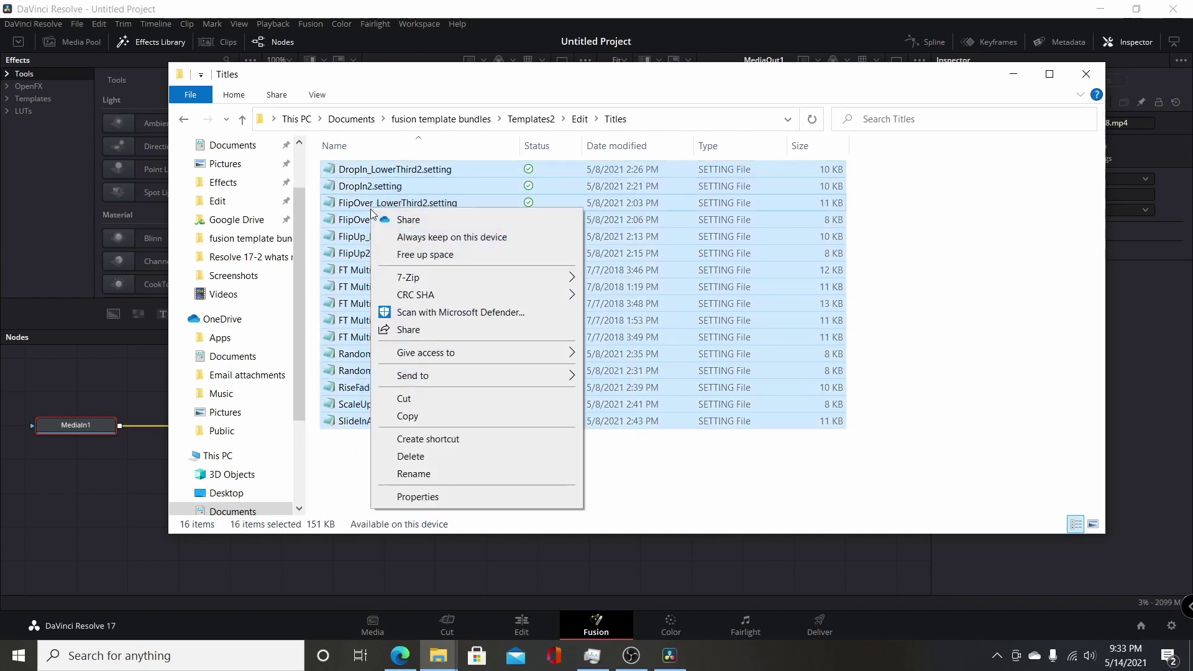
{"action": "left_click", "coordinate": [413, 416]}
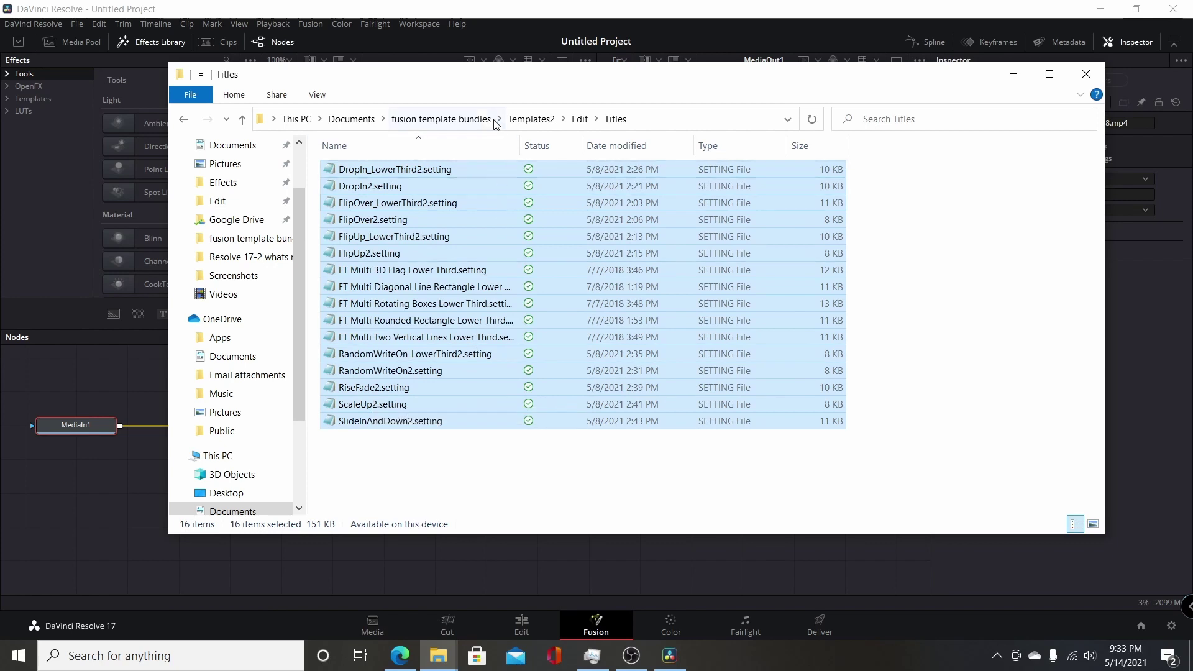
{"action": "left_click", "coordinate": [441, 118]}
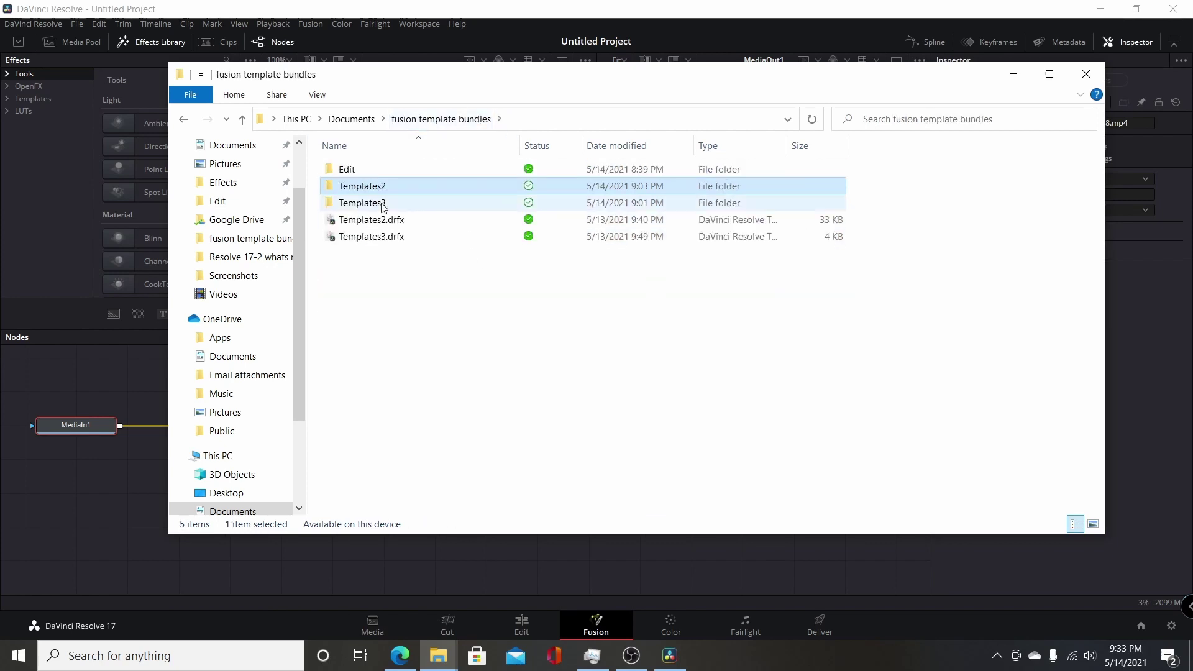
{"action": "double_click", "coordinate": [353, 170]}
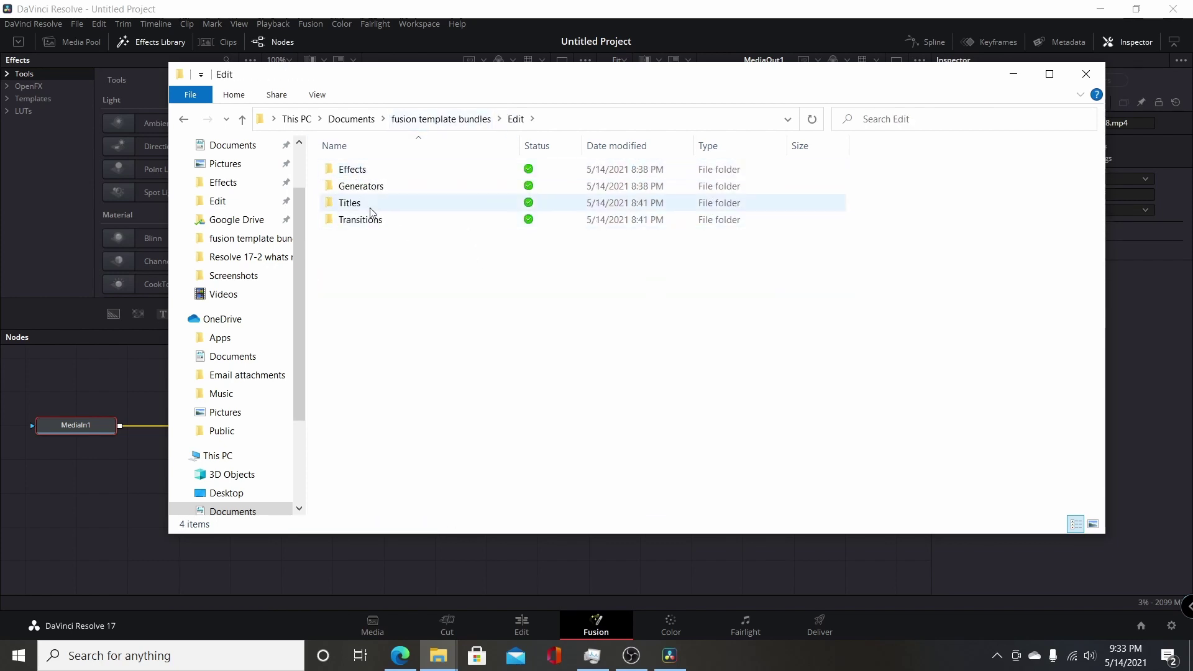
{"action": "double_click", "coordinate": [370, 204]}
{"action": "right_click", "coordinate": [371, 258]}
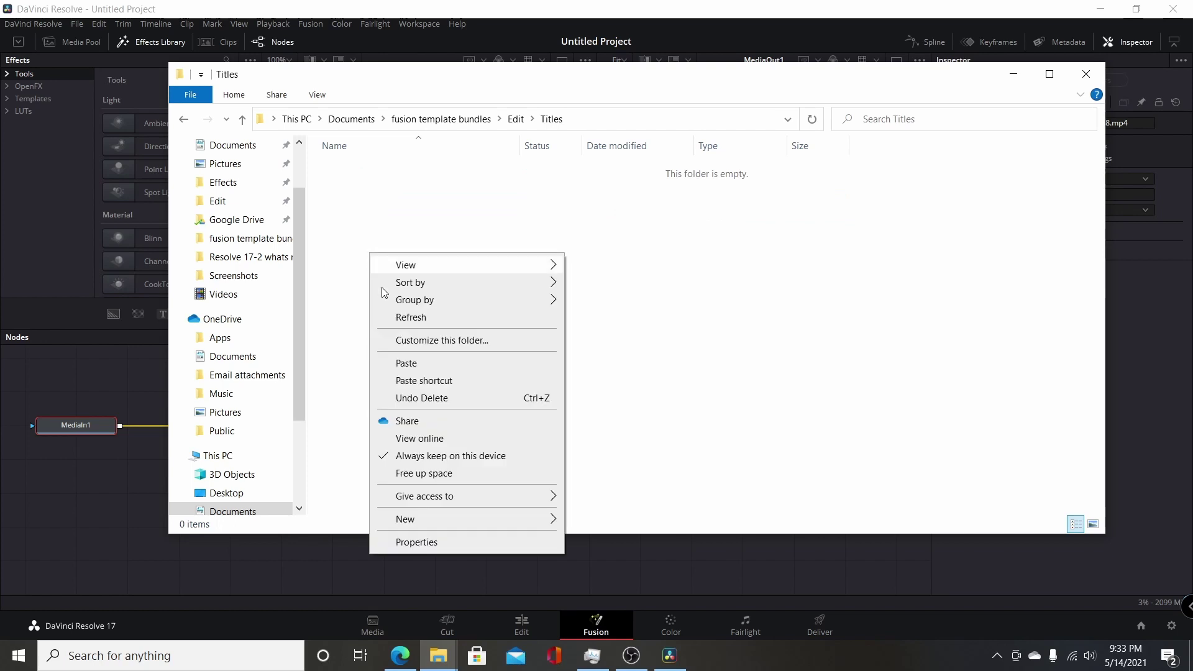
{"action": "left_click", "coordinate": [397, 362]}
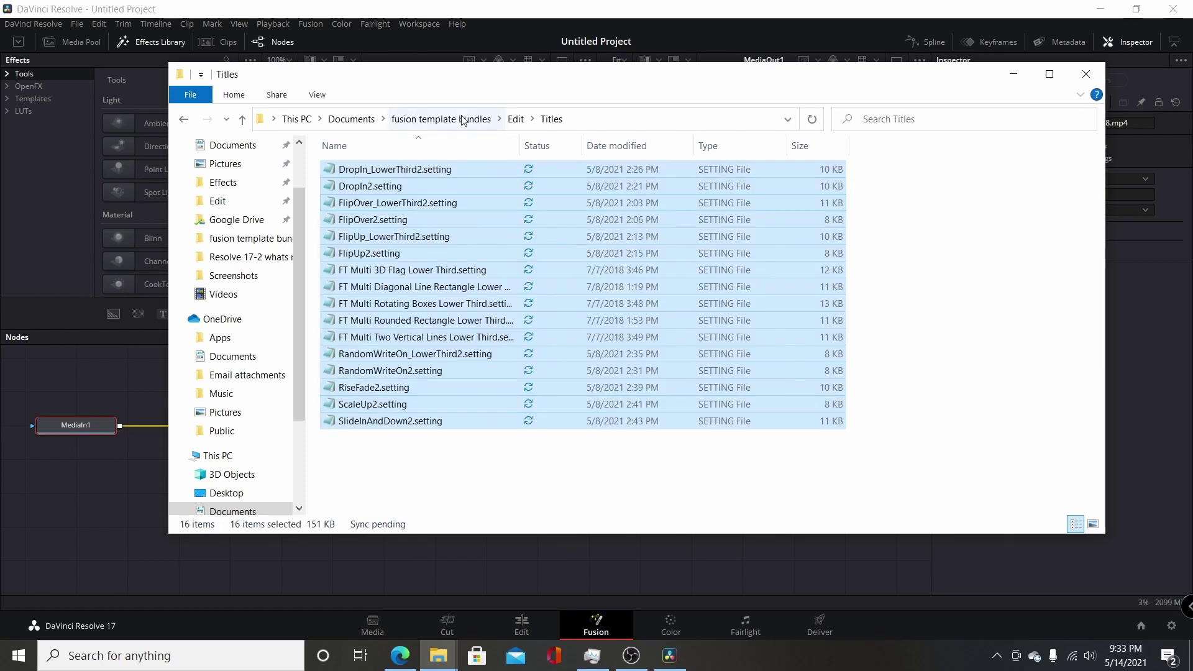
Return to fusion template bundles and bring up the Edit folder's context menu.
{"action": "left_click", "coordinate": [463, 119]}
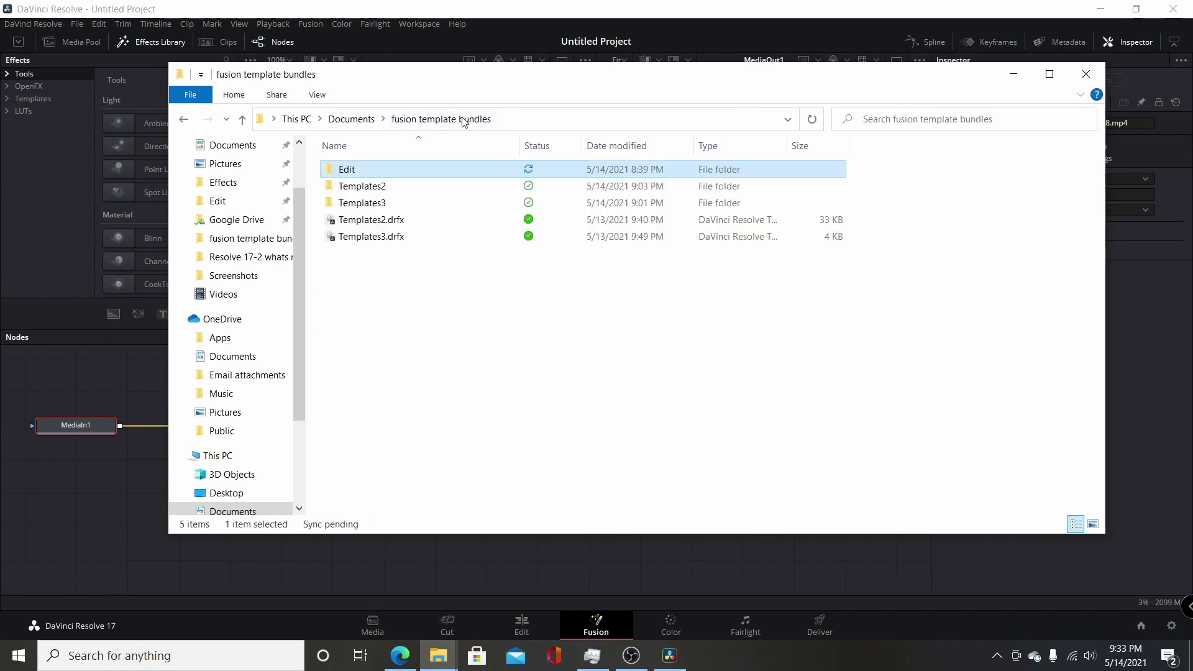
{"action": "double_click", "coordinate": [349, 171]}
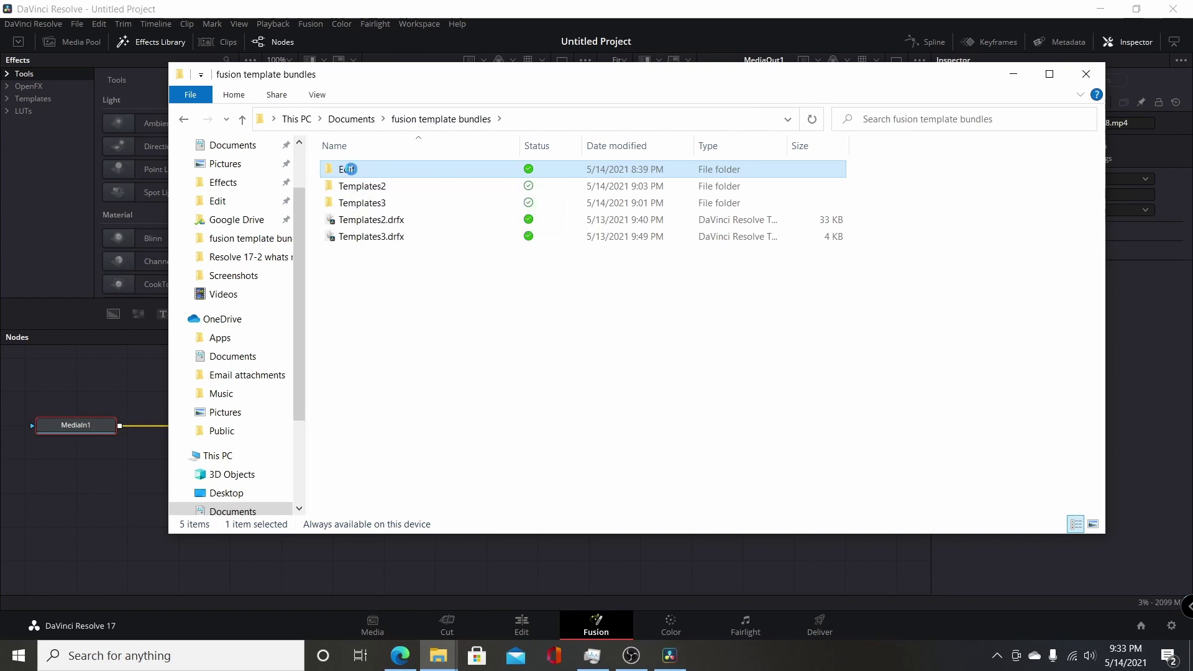
{"action": "right_click", "coordinate": [350, 170]}
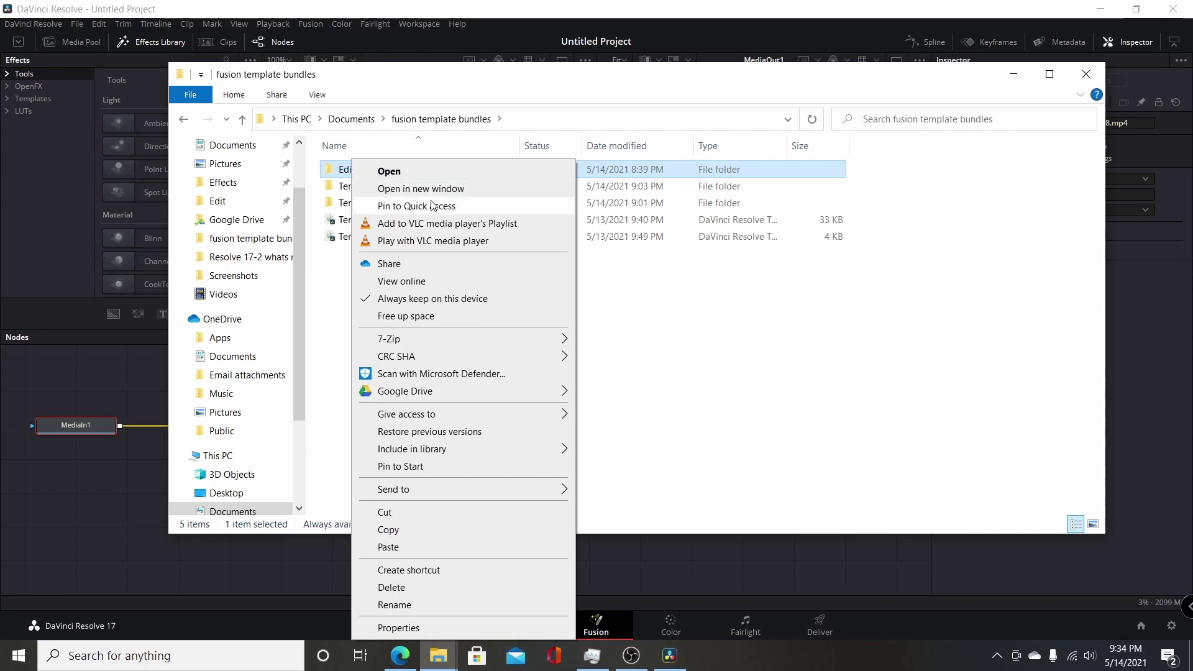
Compress Edit into Edit.zip and open its Edit\Titles folder to confirm the 16 files.
{"action": "mouse_move", "coordinate": [439, 343]}
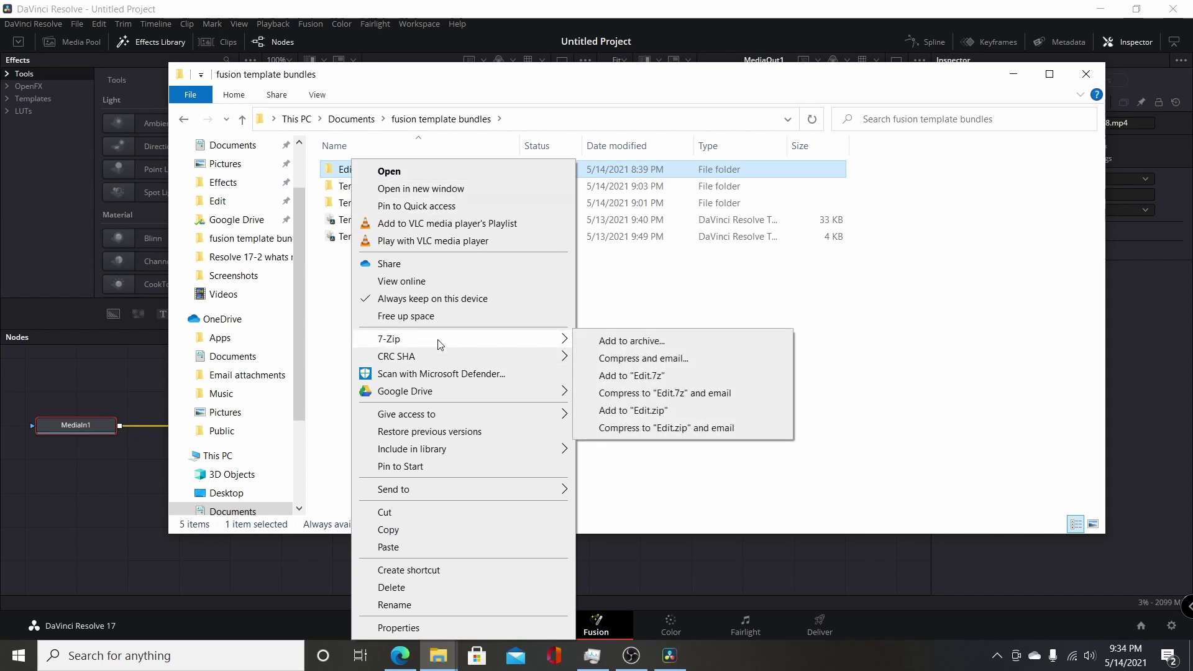
{"action": "left_click", "coordinate": [634, 410]}
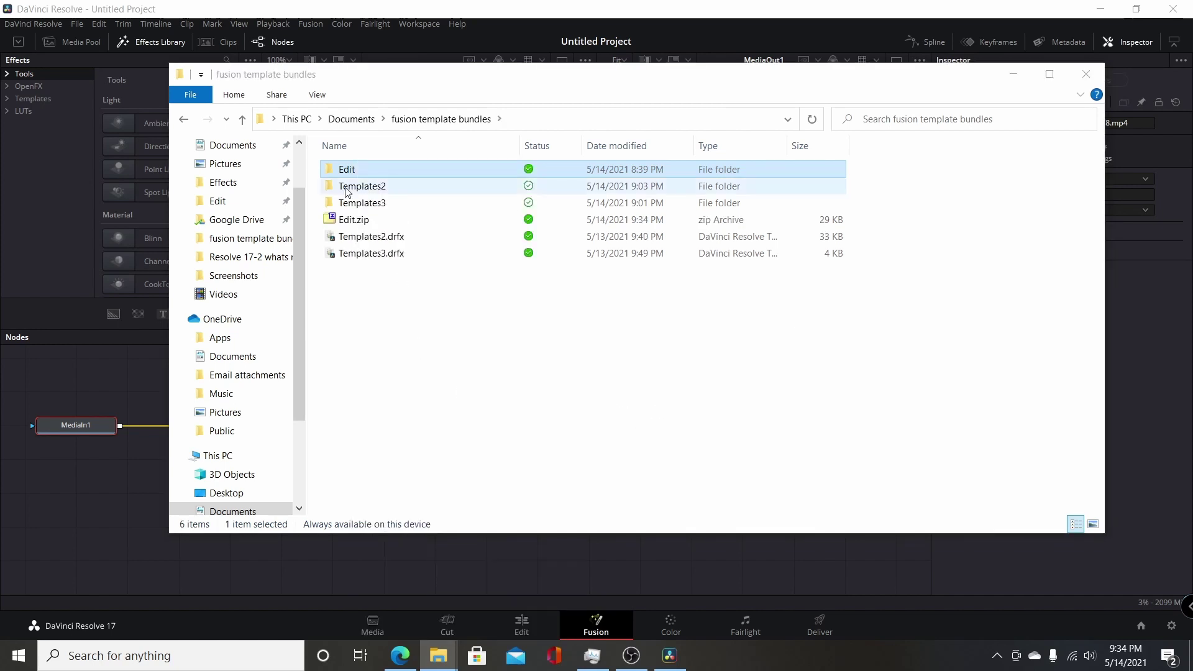
{"action": "double_click", "coordinate": [359, 222]}
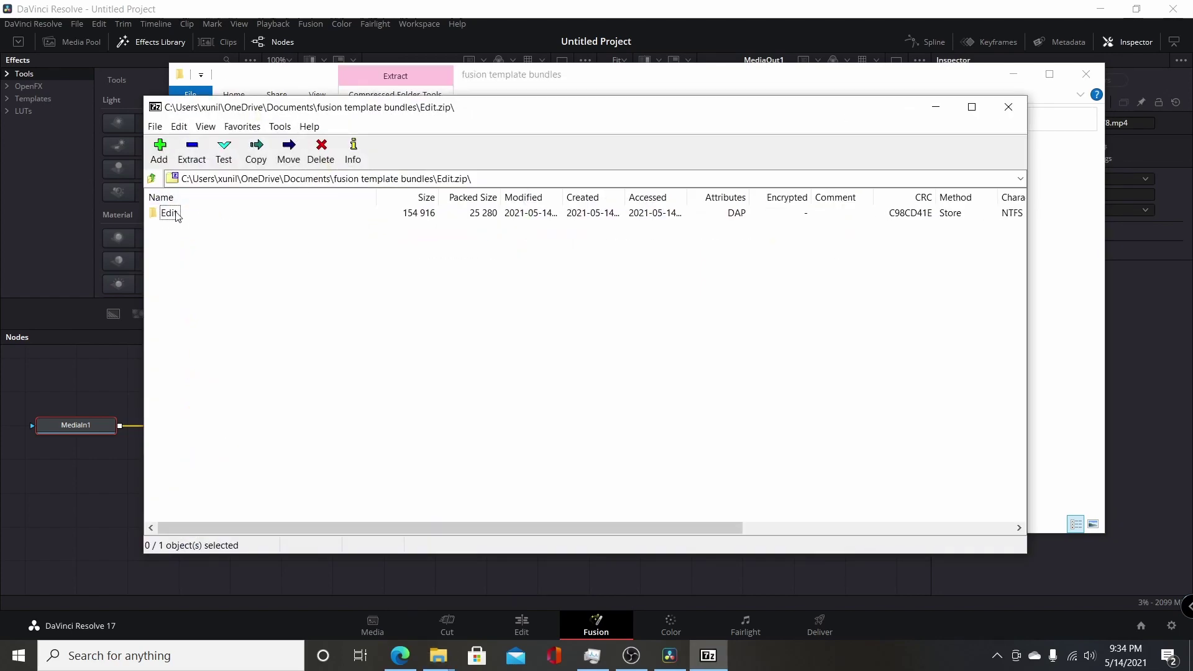
{"action": "double_click", "coordinate": [170, 213]}
{"action": "double_click", "coordinate": [177, 243]}
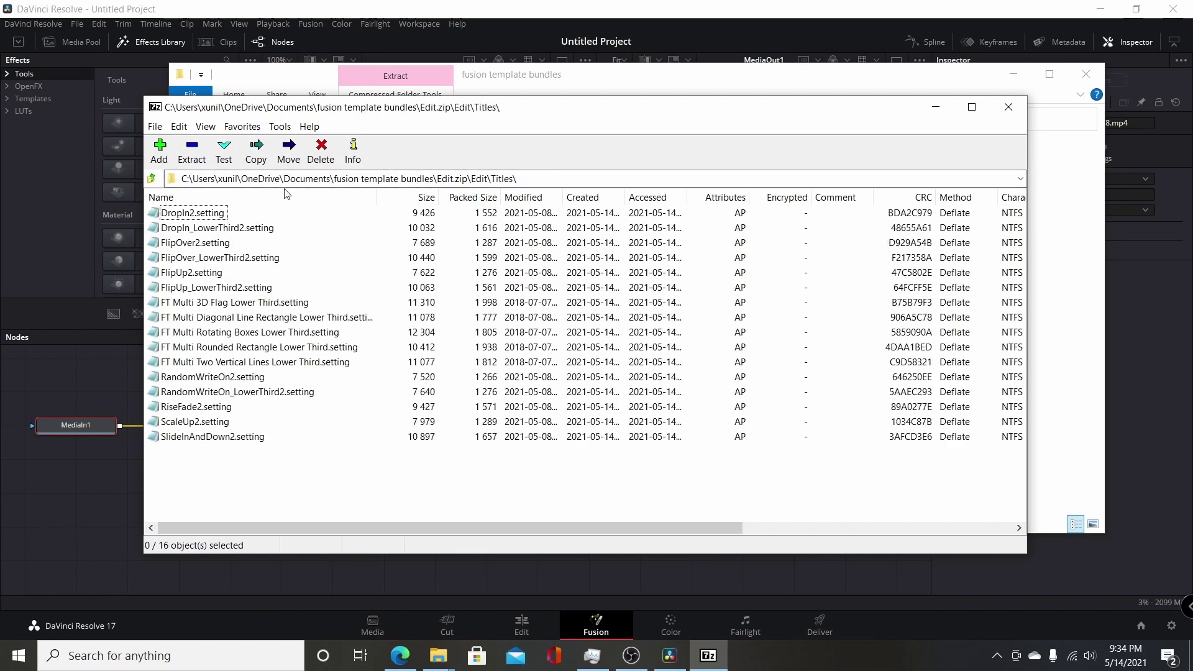
Close 7-Zip and rename Edit.zip to sample.drfx, accepting the extension change warning.
{"action": "left_click", "coordinate": [1006, 107]}
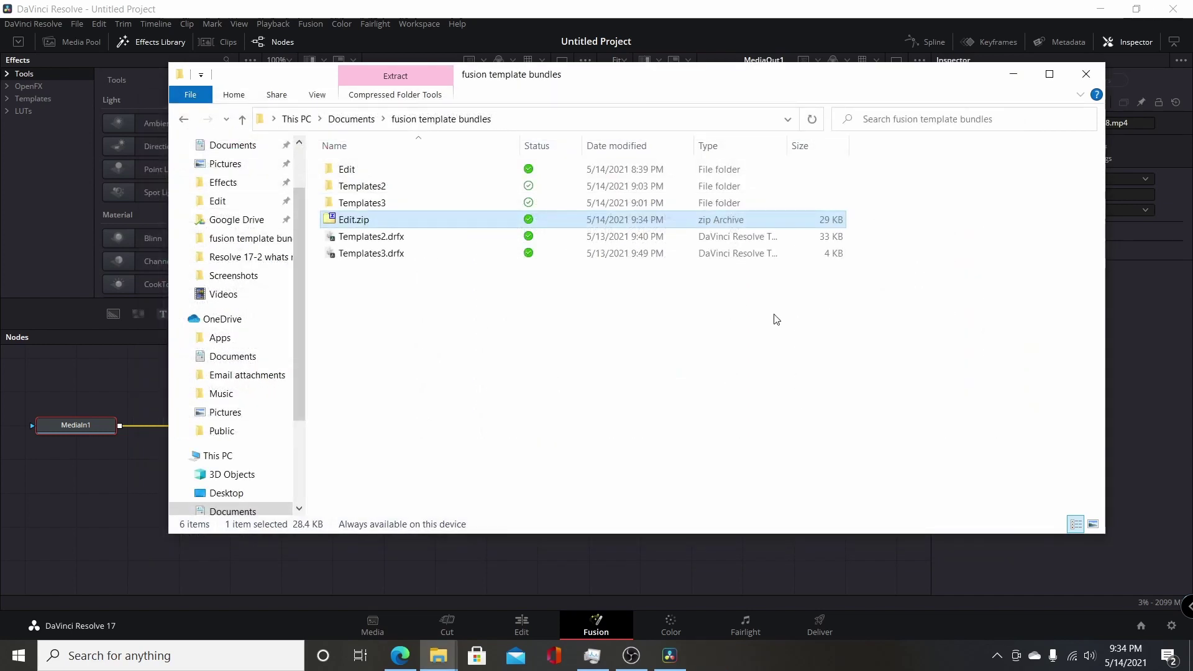
{"action": "left_click", "coordinate": [370, 221]}
{"action": "left_click", "coordinate": [371, 221]}
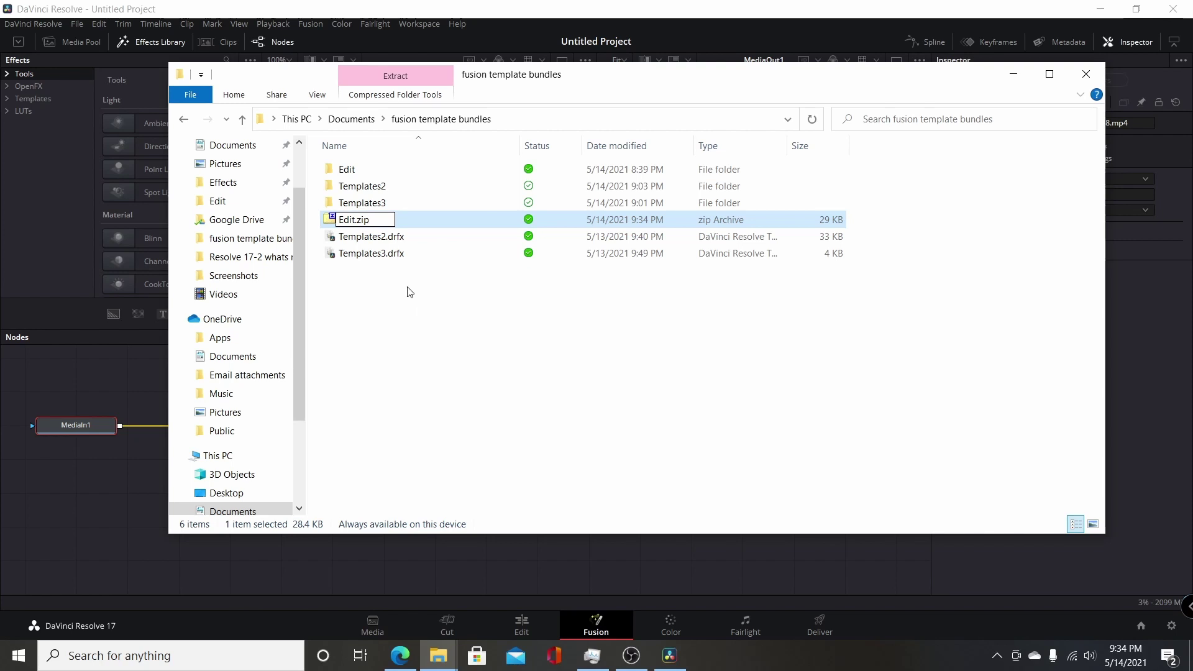
{"action": "key", "text": "BackSpace"}
{"action": "key", "text": "BackSpace"}
{"action": "type", "text": "drfx"}
{"action": "key", "text": "Left"}
{"action": "key", "text": "Left"}
{"action": "key", "text": "Left"}
{"action": "key", "text": "Left"}
{"action": "key", "text": "Left"}
{"action": "key", "text": "BackSpace"}
{"action": "key", "text": "BackSpace"}
{"action": "key", "text": "BackSpace"}
{"action": "key", "text": "BackSpace"}
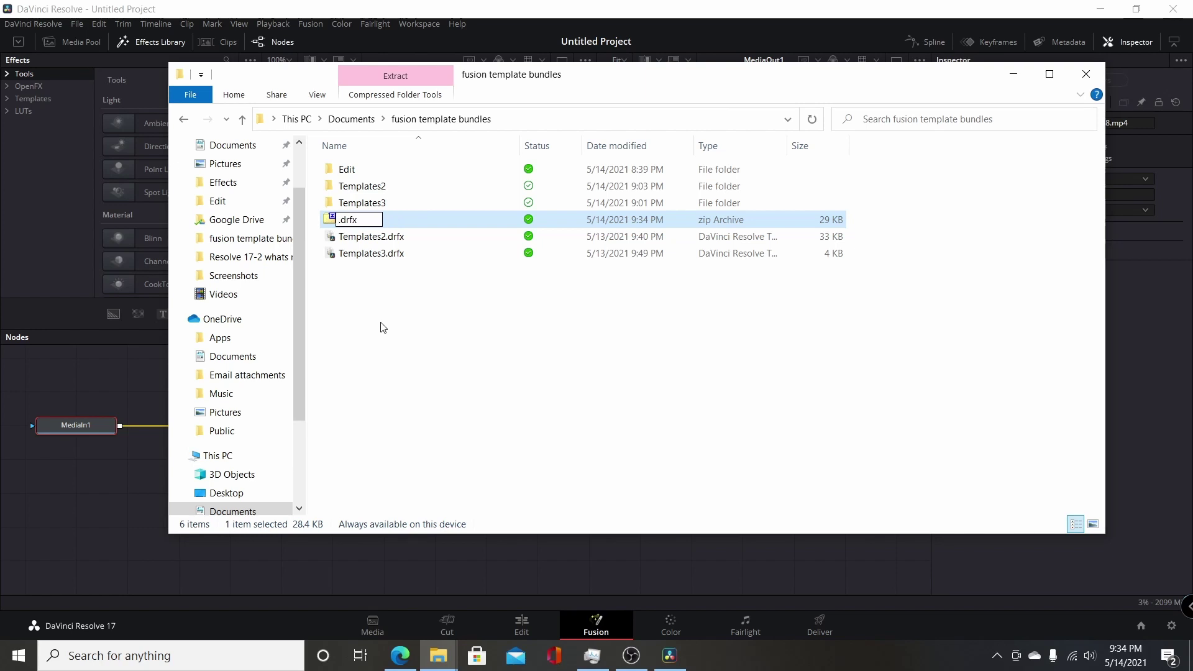
{"action": "type", "text": "sample"}
{"action": "key", "text": "Return"}
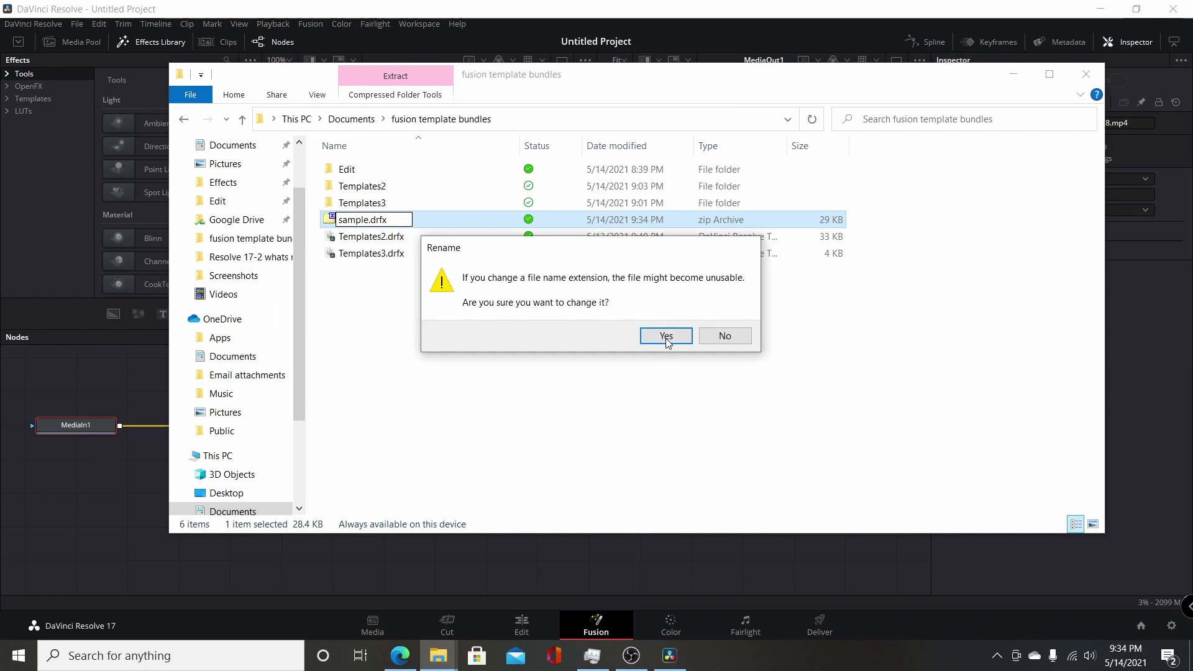
{"action": "left_click", "coordinate": [665, 338]}
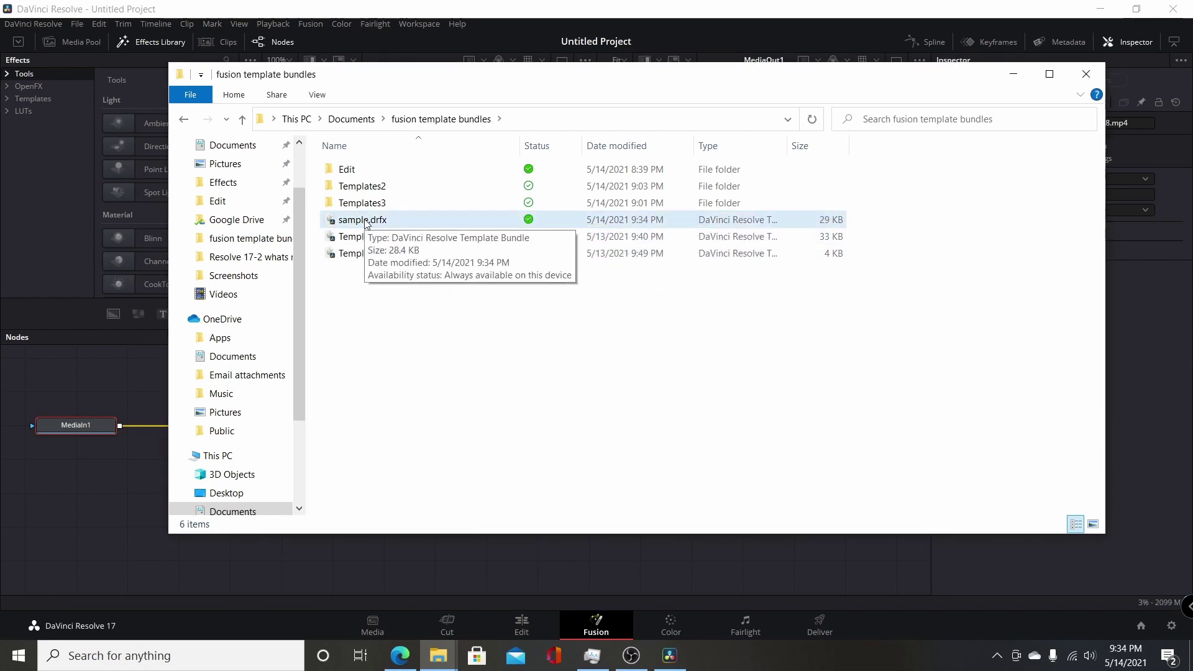
{"action": "right_click", "coordinate": [366, 222]}
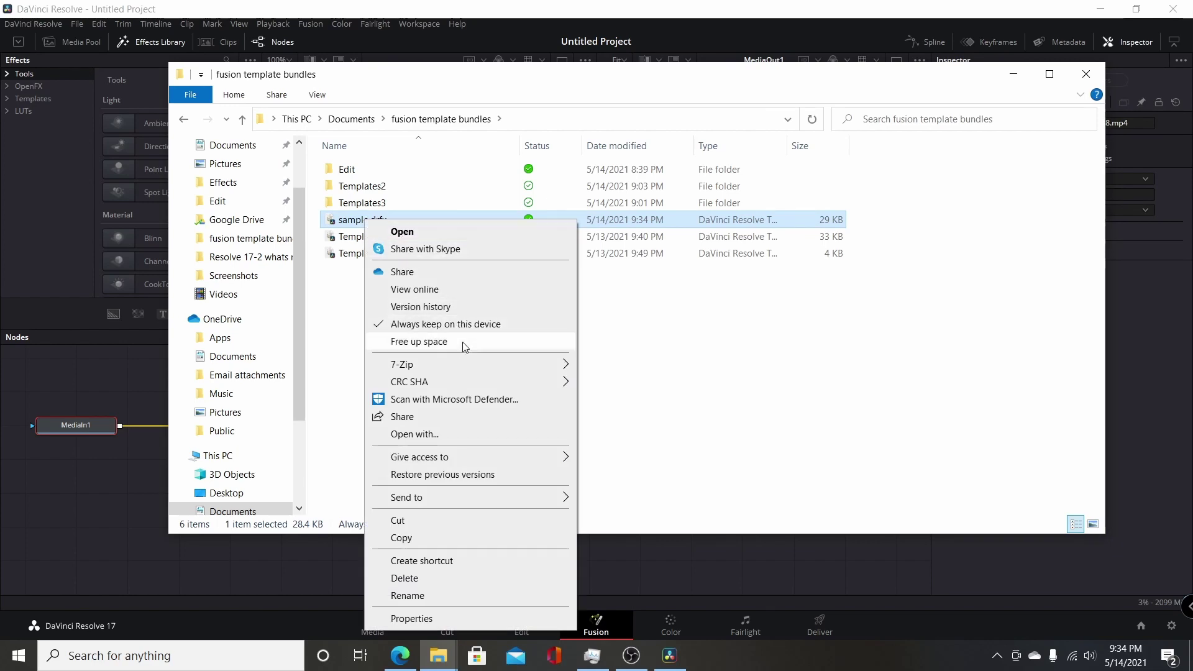
{"action": "mouse_move", "coordinate": [461, 365]}
{"action": "left_click", "coordinate": [612, 371]}
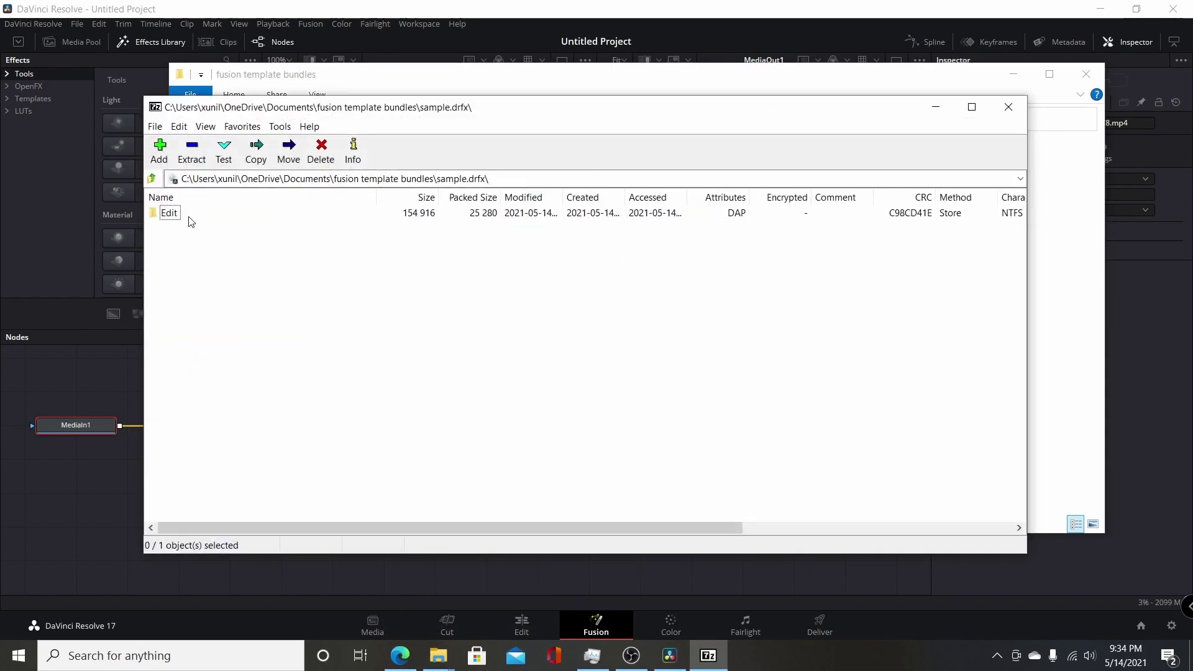
{"action": "left_click", "coordinate": [1008, 106]}
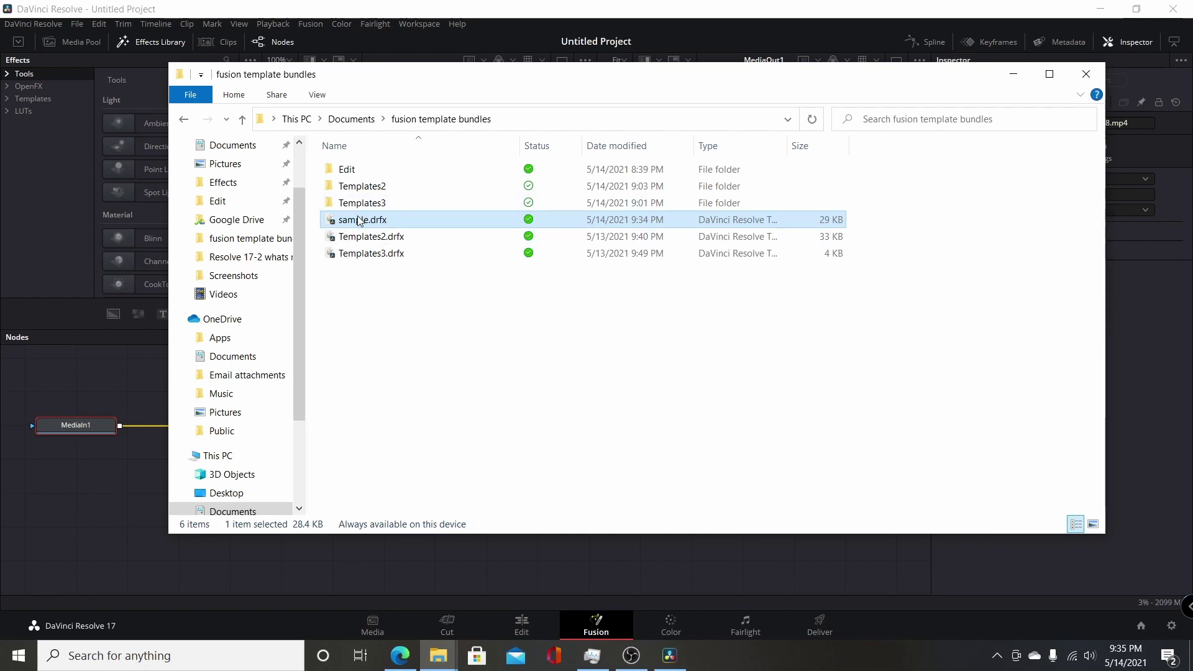
Drag sample.drfx onto the Fusion node area and install the sample bundle.
{"action": "left_click_drag", "start_coordinate": [359, 220], "coordinate": [260, 576]}
{"action": "left_click", "coordinate": [1013, 74]}
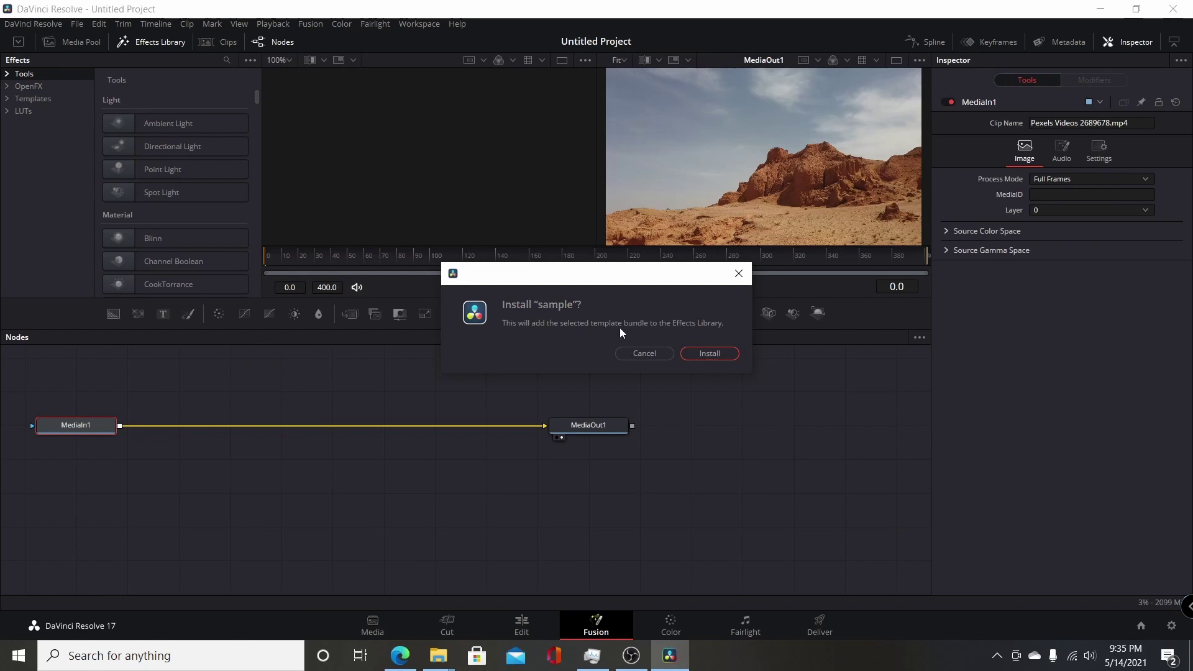
{"action": "left_click", "coordinate": [712, 357]}
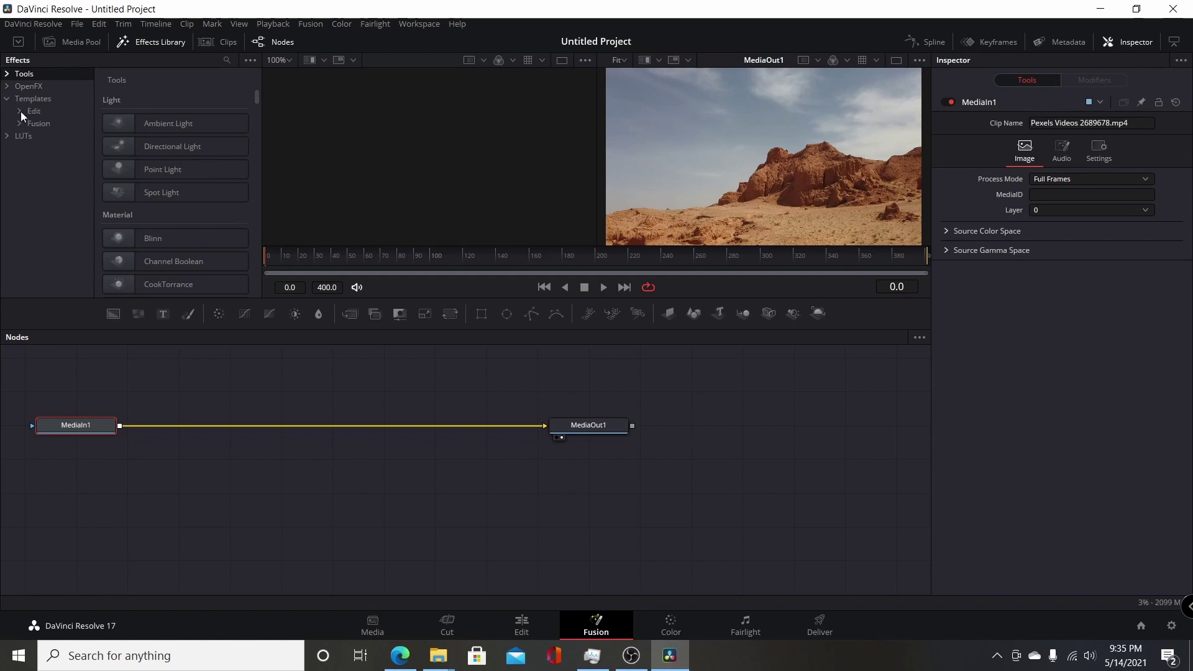
Open Templates > Edit > Titles in the Effects Library and scroll to find FlipOver2 and DropIn2.
{"action": "left_click", "coordinate": [20, 111]}
{"action": "left_click", "coordinate": [55, 135]}
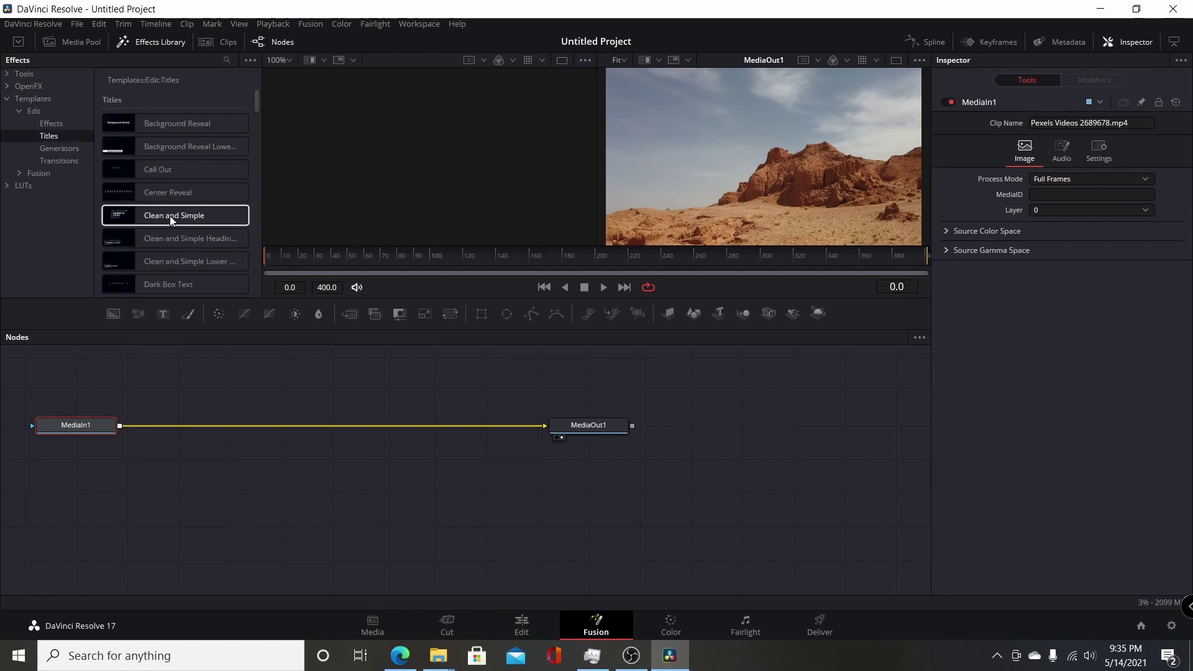
{"action": "scroll", "coordinate": [168, 215], "scroll_direction": "down", "scroll_amount": 10}
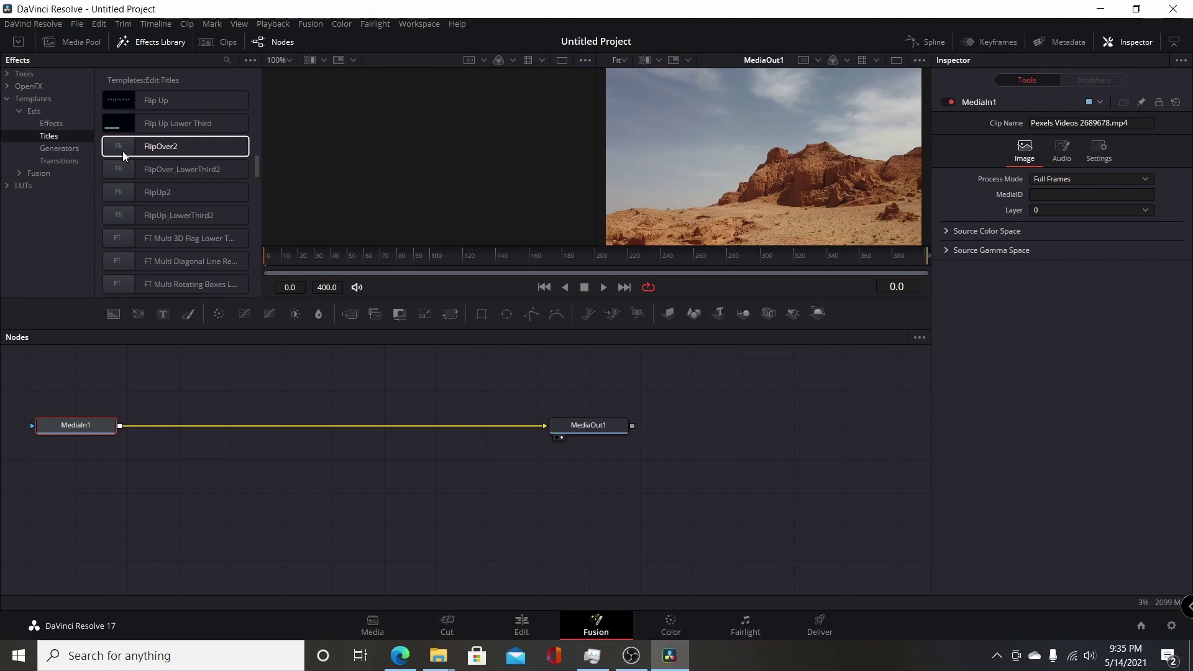
{"action": "scroll", "coordinate": [128, 186], "scroll_direction": "up", "scroll_amount": 3}
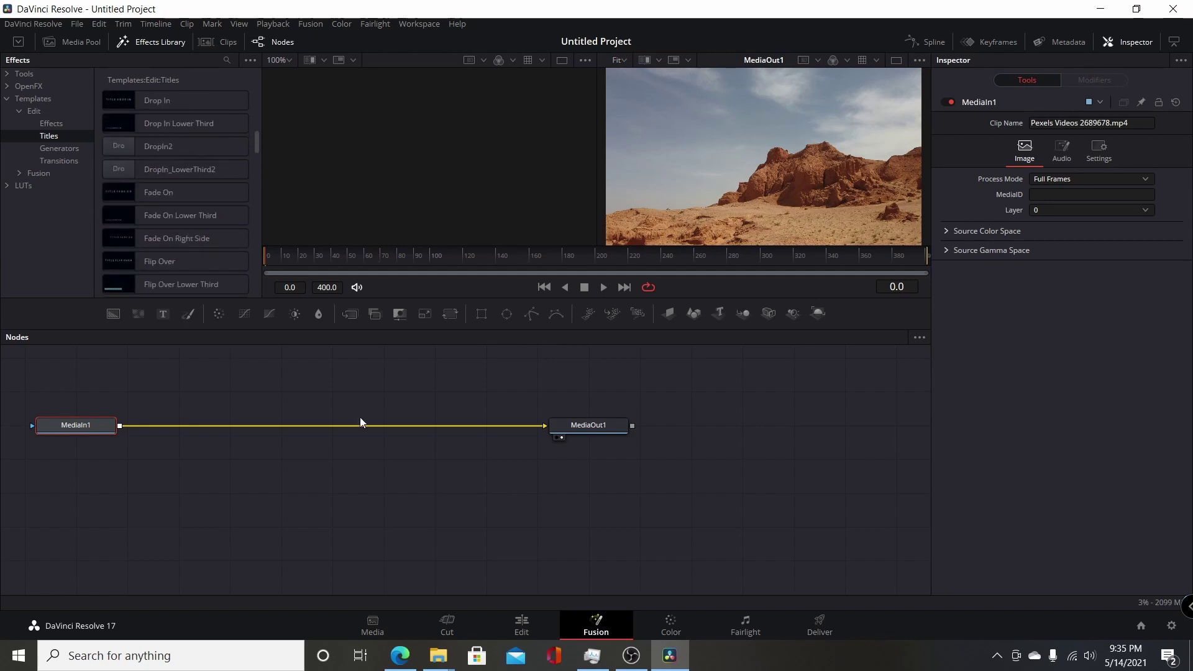
Return to the Edit page, browse the Toolbox Titles, then quit Resolve choosing Don't Save.
{"action": "left_click", "coordinate": [510, 627]}
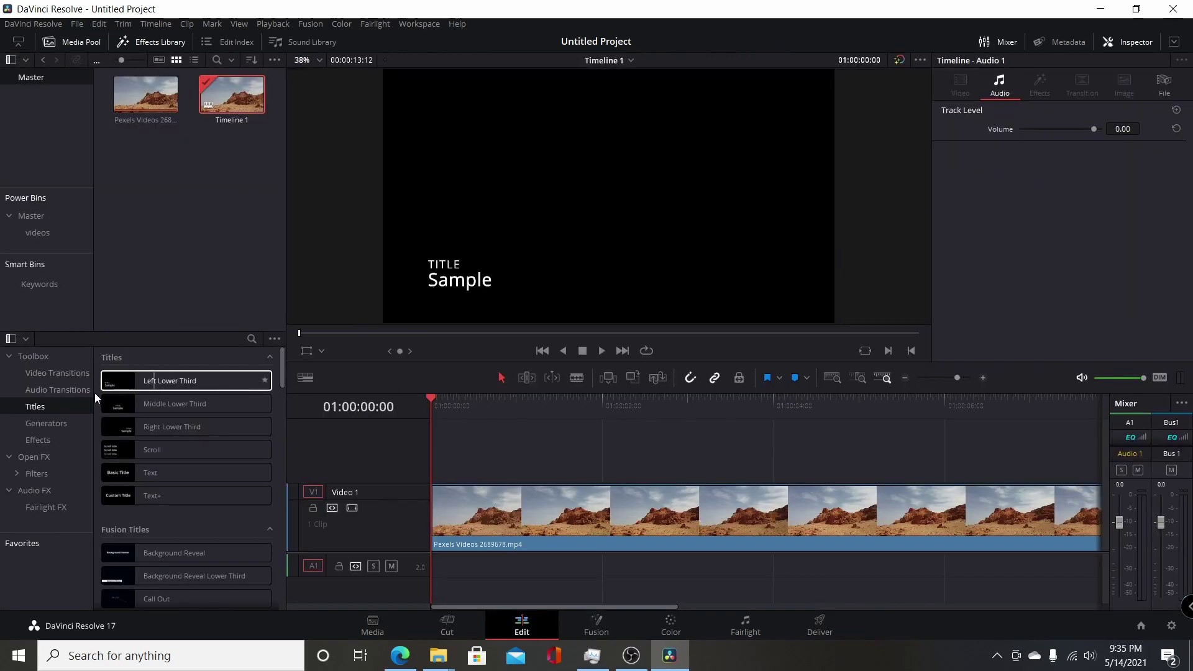
{"action": "left_click", "coordinate": [52, 423]}
{"action": "left_click", "coordinate": [35, 407]}
{"action": "scroll", "coordinate": [227, 472], "scroll_direction": "down", "scroll_amount": 5}
{"action": "scroll", "coordinate": [221, 500], "scroll_direction": "down", "scroll_amount": 15}
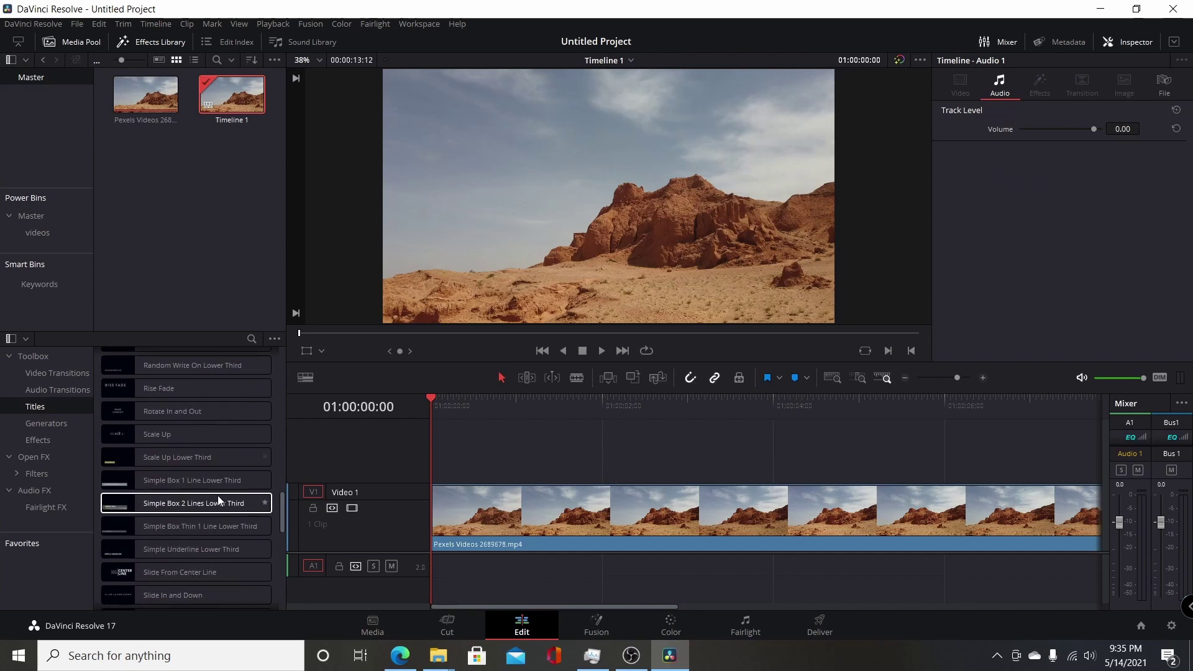
{"action": "scroll", "coordinate": [218, 493], "scroll_direction": "up", "scroll_amount": 5}
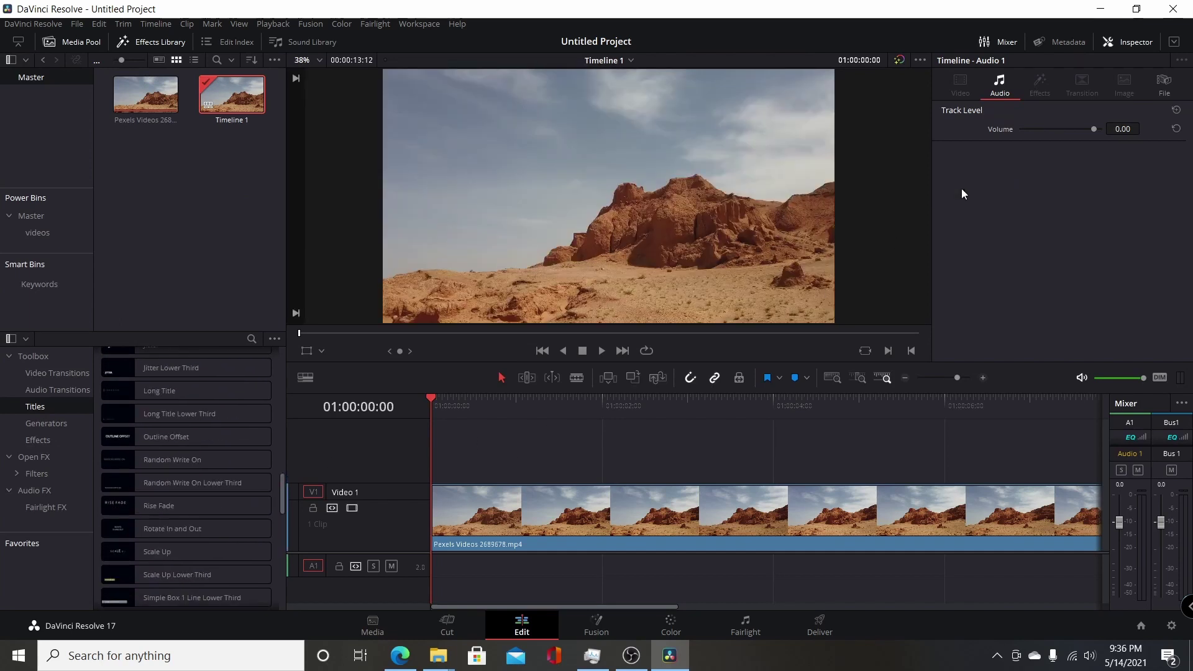
{"action": "left_click", "coordinate": [1183, 7]}
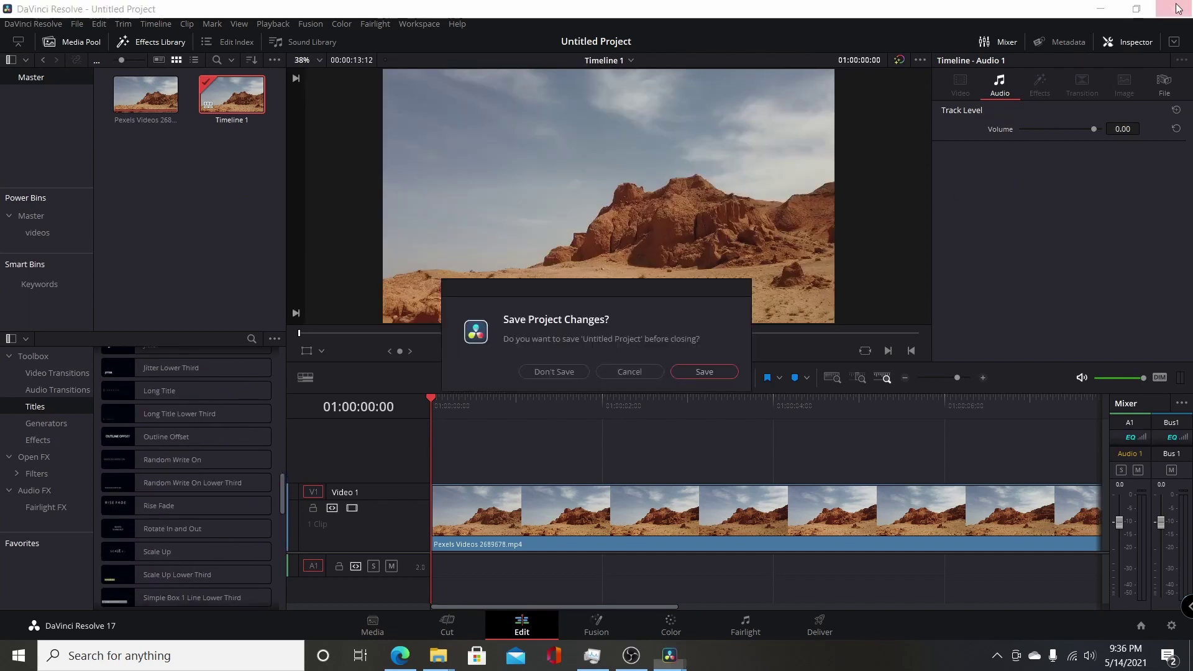
{"action": "left_click", "coordinate": [572, 372]}
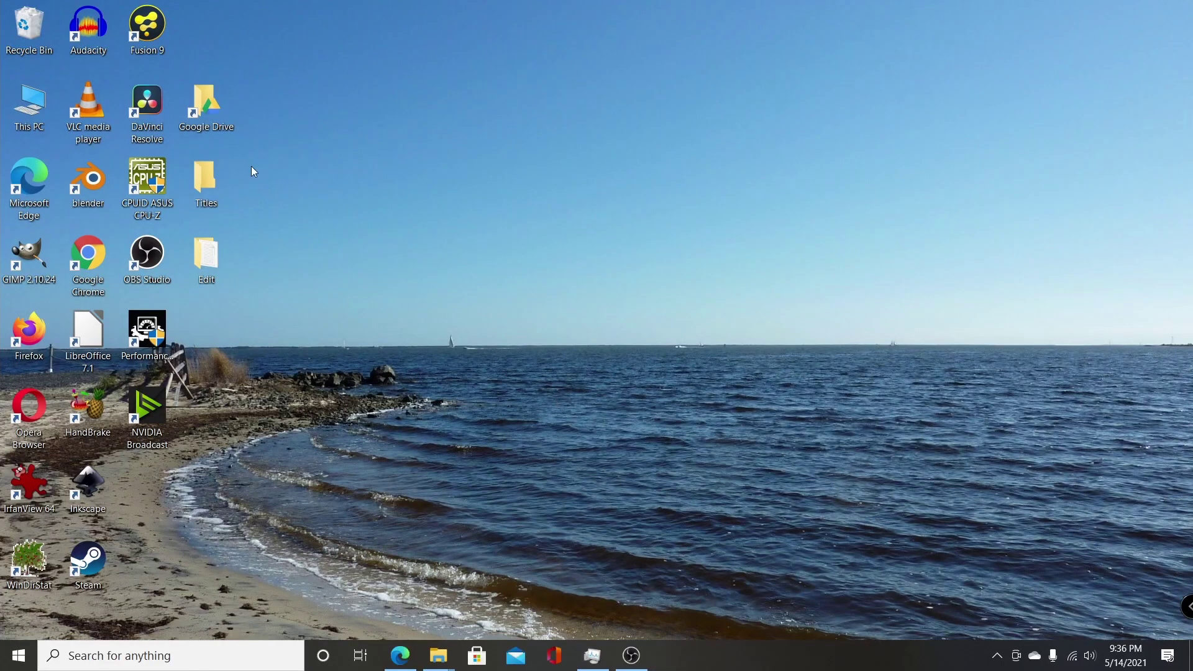
Relaunch DaVinci Resolve and reopen the Untitled Project on the Edit page.
{"action": "double_click", "coordinate": [165, 110]}
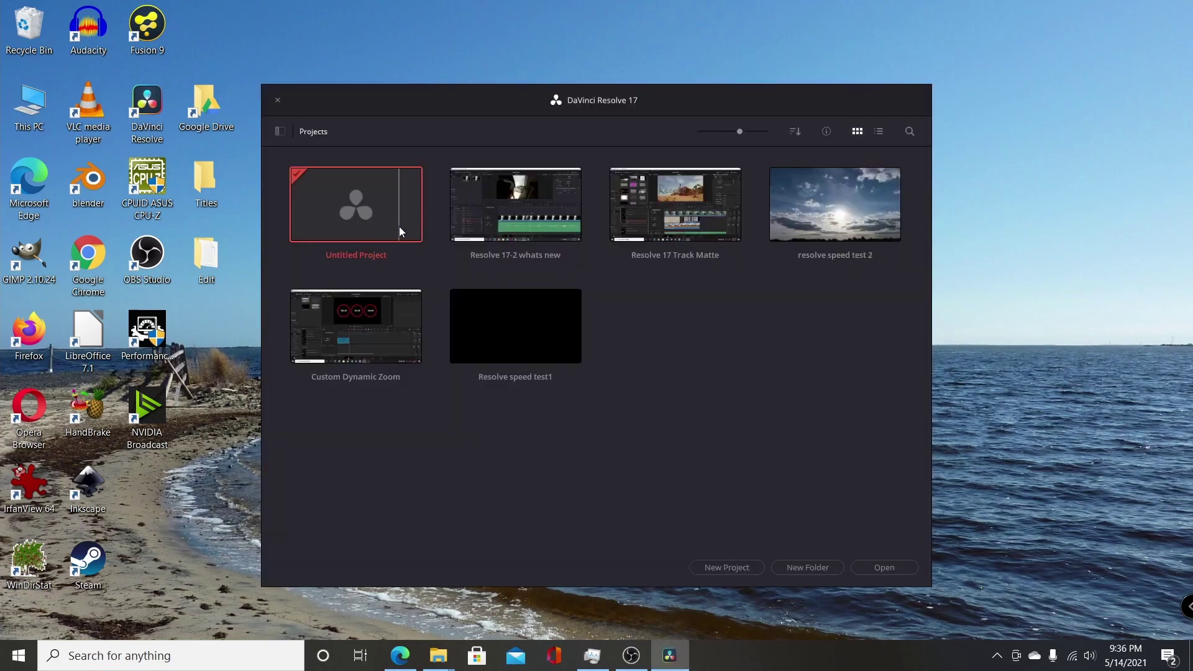
{"action": "double_click", "coordinate": [399, 229]}
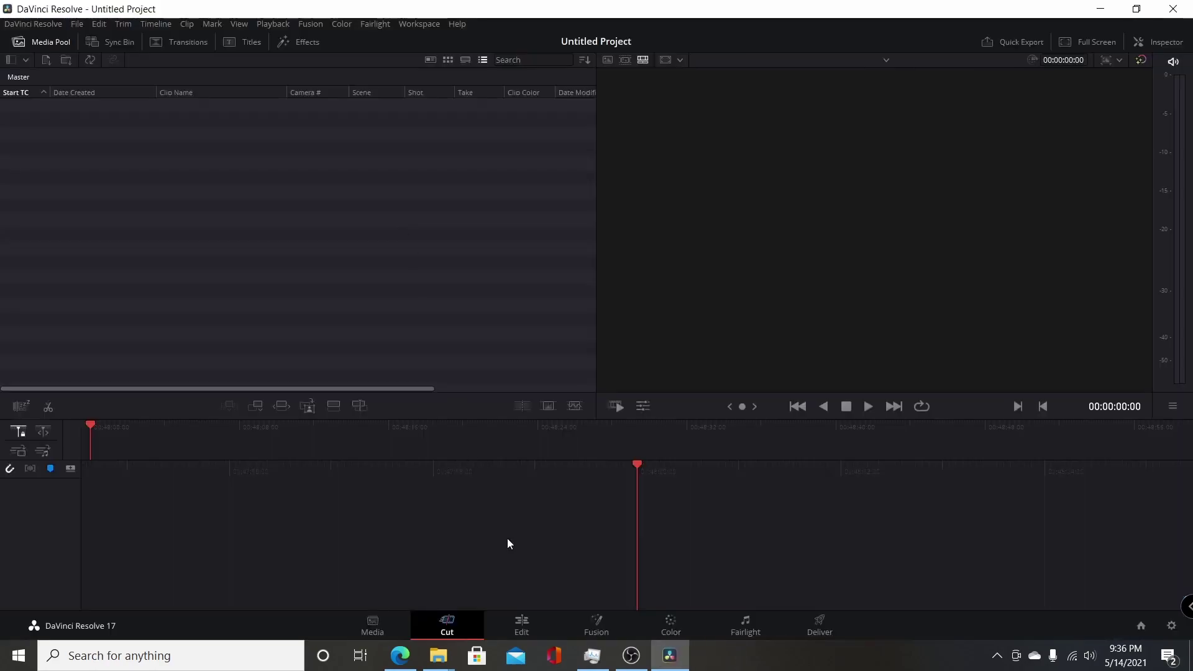
{"action": "left_click", "coordinate": [522, 624]}
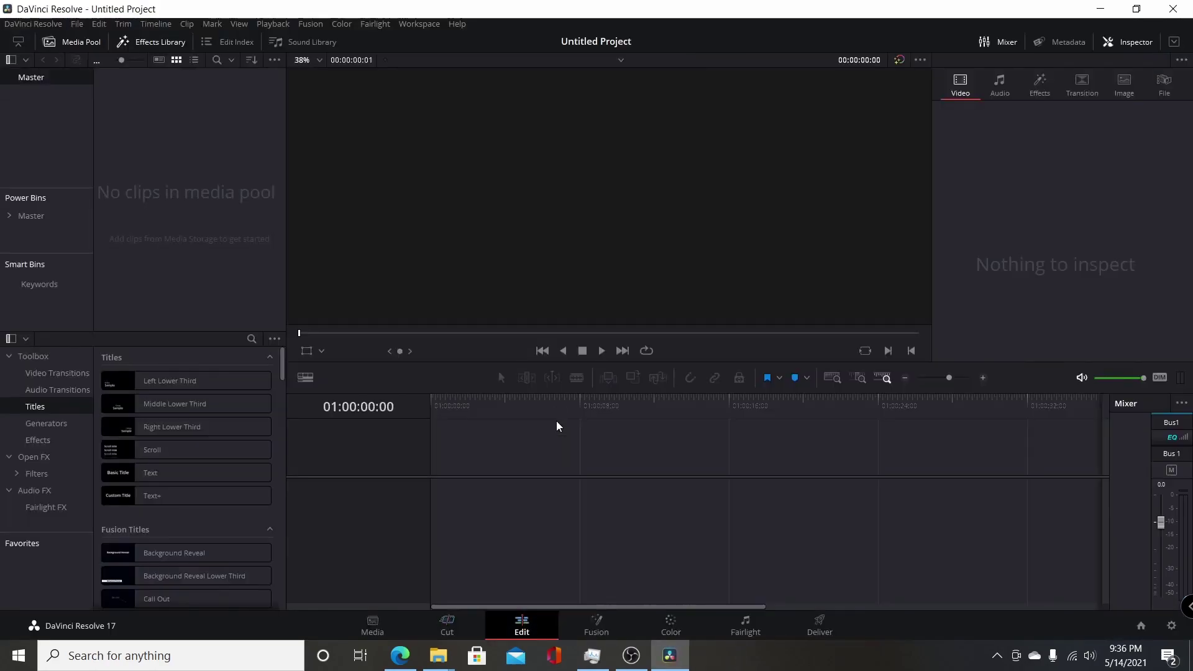
Drag the desert clip from the Master videos bin onto a new Timeline 1.
{"action": "left_click", "coordinate": [8, 217]}
{"action": "left_click", "coordinate": [37, 232]}
{"action": "scroll", "coordinate": [149, 244], "scroll_direction": "down", "scroll_amount": 1}
{"action": "left_click_drag", "start_coordinate": [149, 243], "coordinate": [438, 516]}
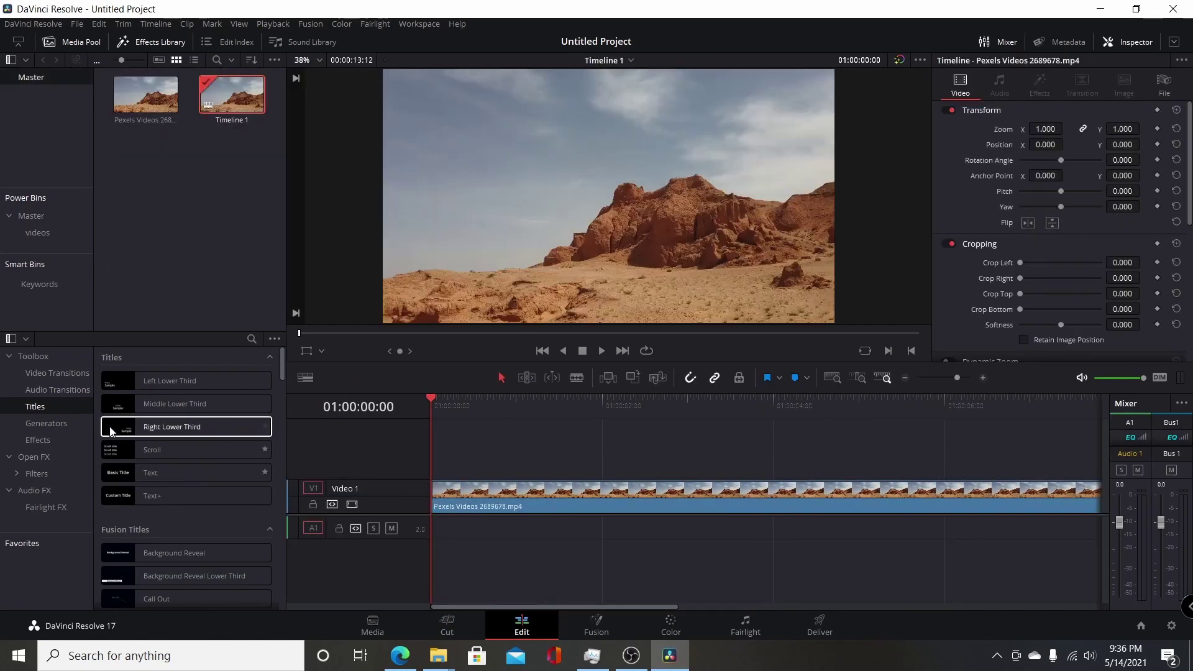
{"action": "scroll", "coordinate": [211, 522], "scroll_direction": "down", "scroll_amount": 5}
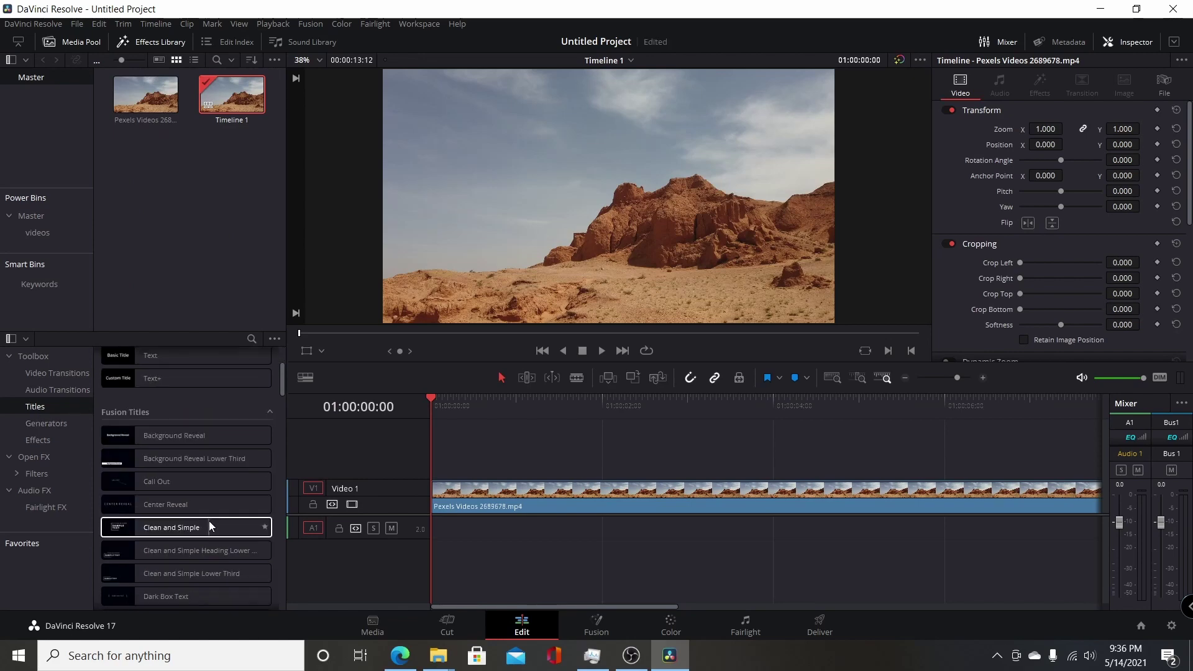
{"action": "scroll", "coordinate": [209, 522], "scroll_direction": "down", "scroll_amount": 3}
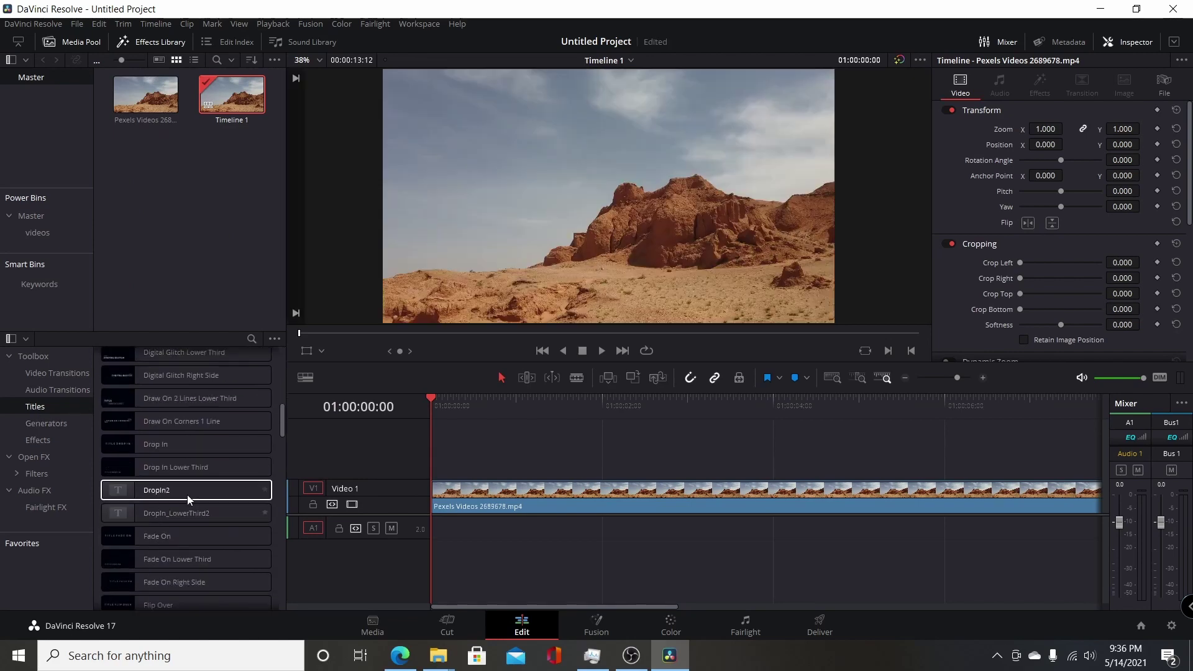
Place the DropIn2 title on V2 above the desert clip, then go to the Fusion page.
{"action": "left_click_drag", "start_coordinate": [166, 491], "coordinate": [453, 461]}
{"action": "left_click_drag", "start_coordinate": [477, 408], "coordinate": [634, 404]}
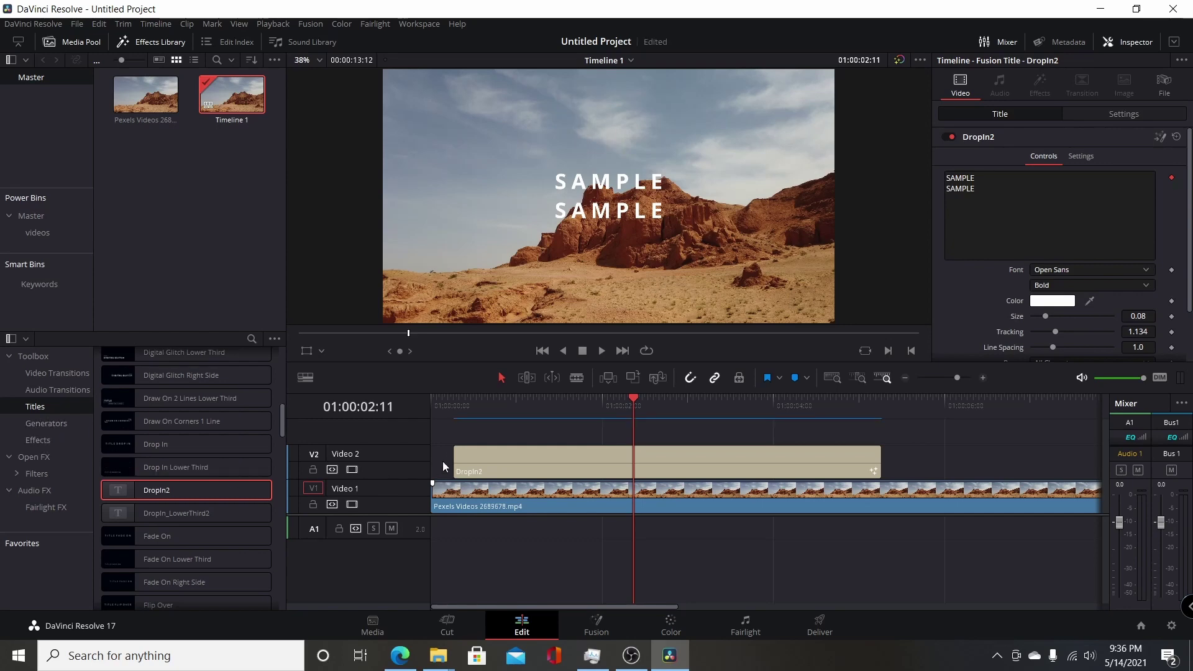
{"action": "left_click", "coordinate": [593, 624]}
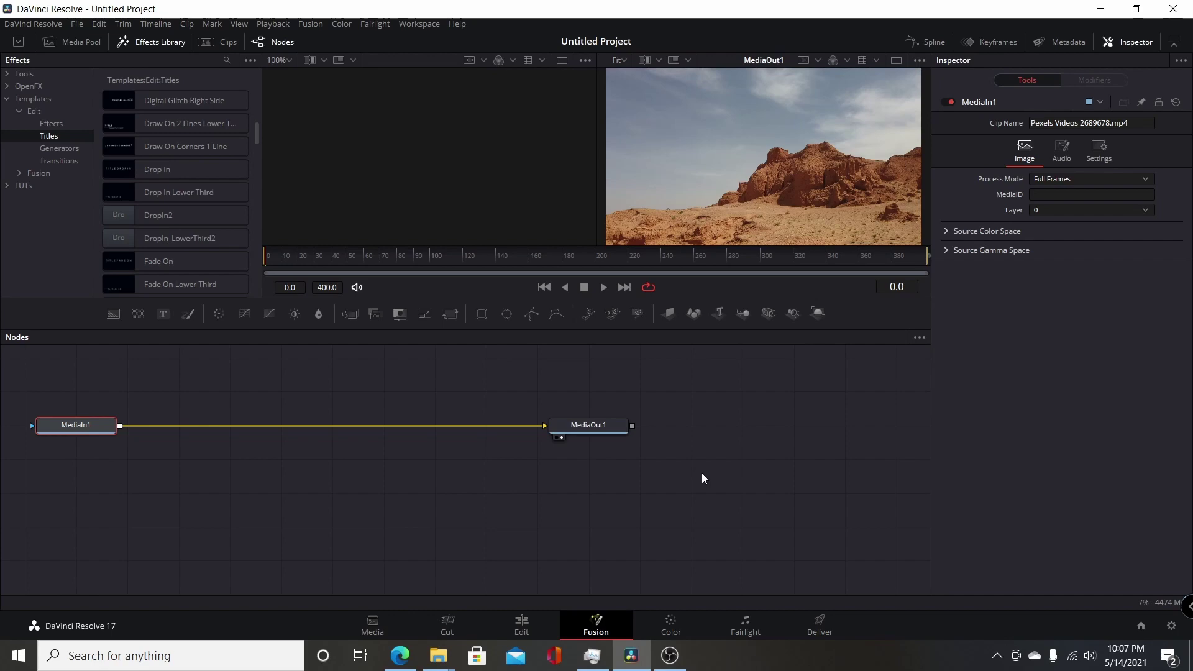
Minimize Resolve and preview, then close, the Resolve 17.2 Template Bundle Example details in Edge.
{"action": "left_click", "coordinate": [631, 655]}
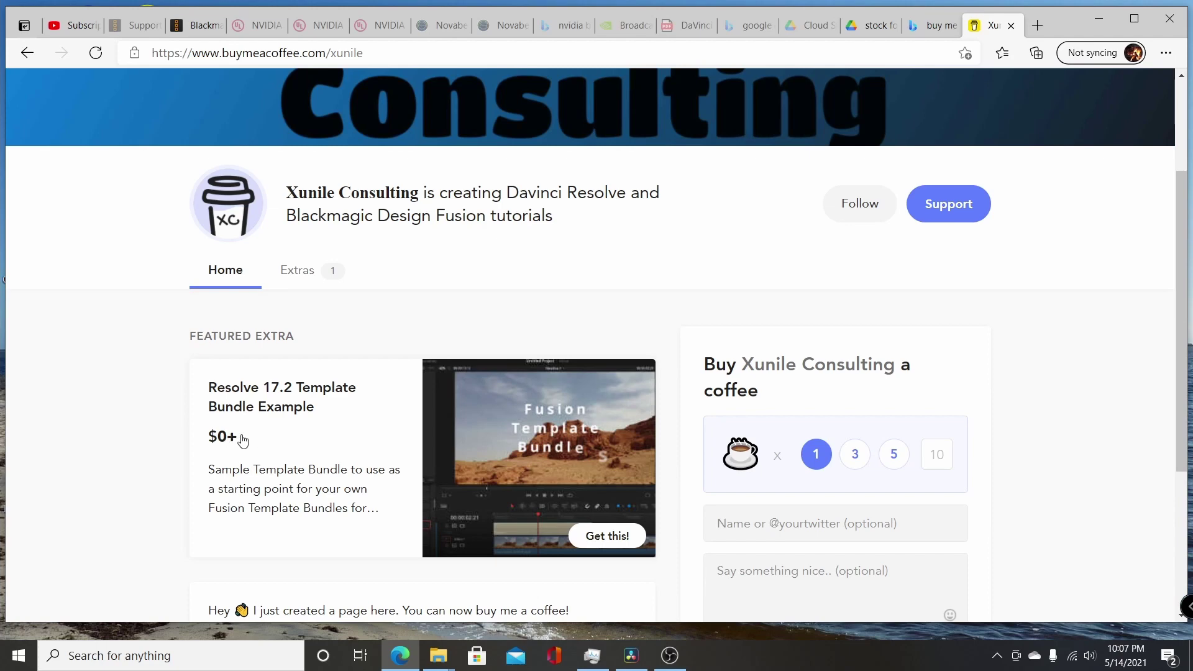
{"action": "left_click", "coordinate": [519, 456]}
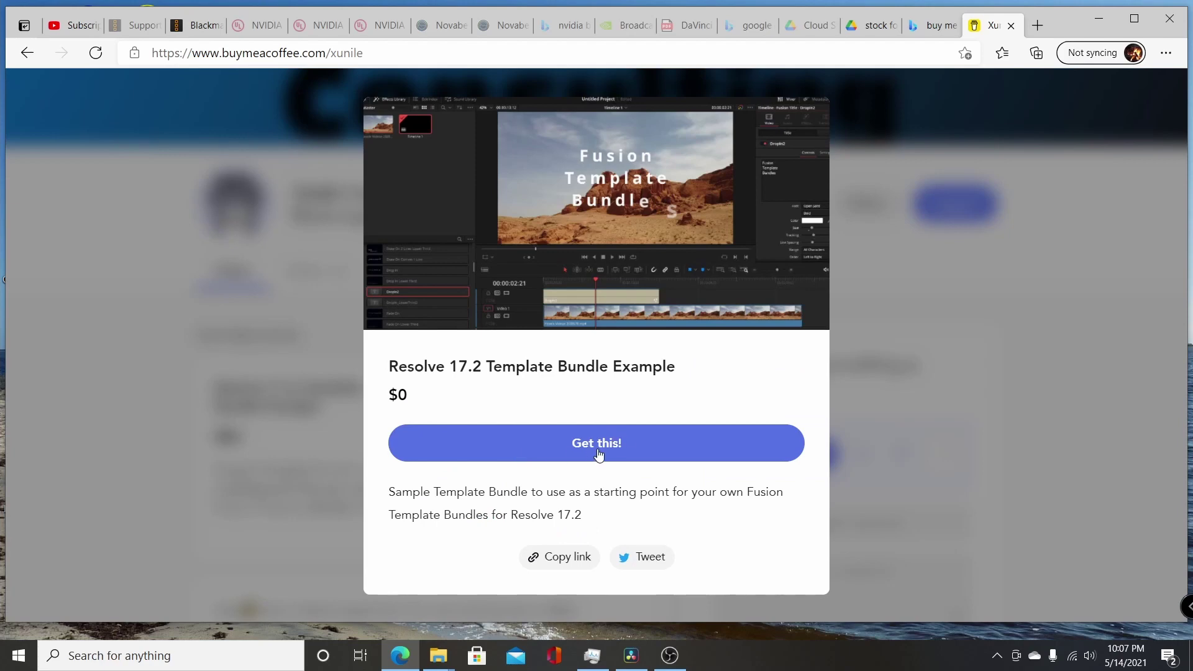
{"action": "left_click", "coordinate": [1109, 308]}
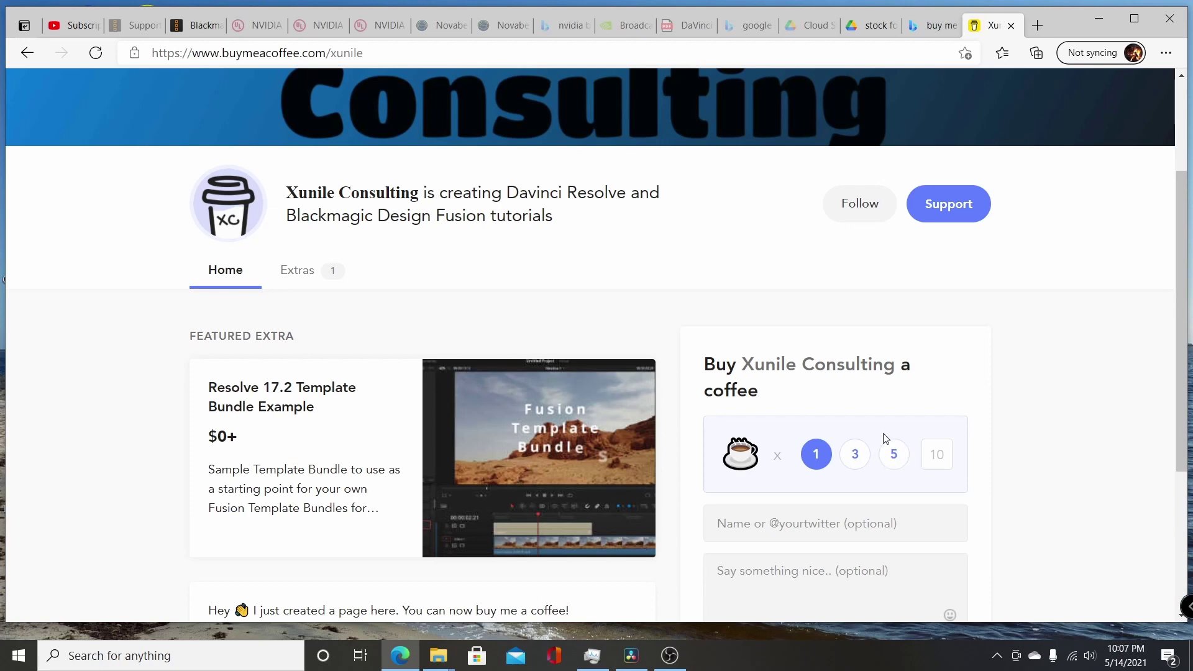
{"action": "mouse_move", "coordinate": [373, 402]}
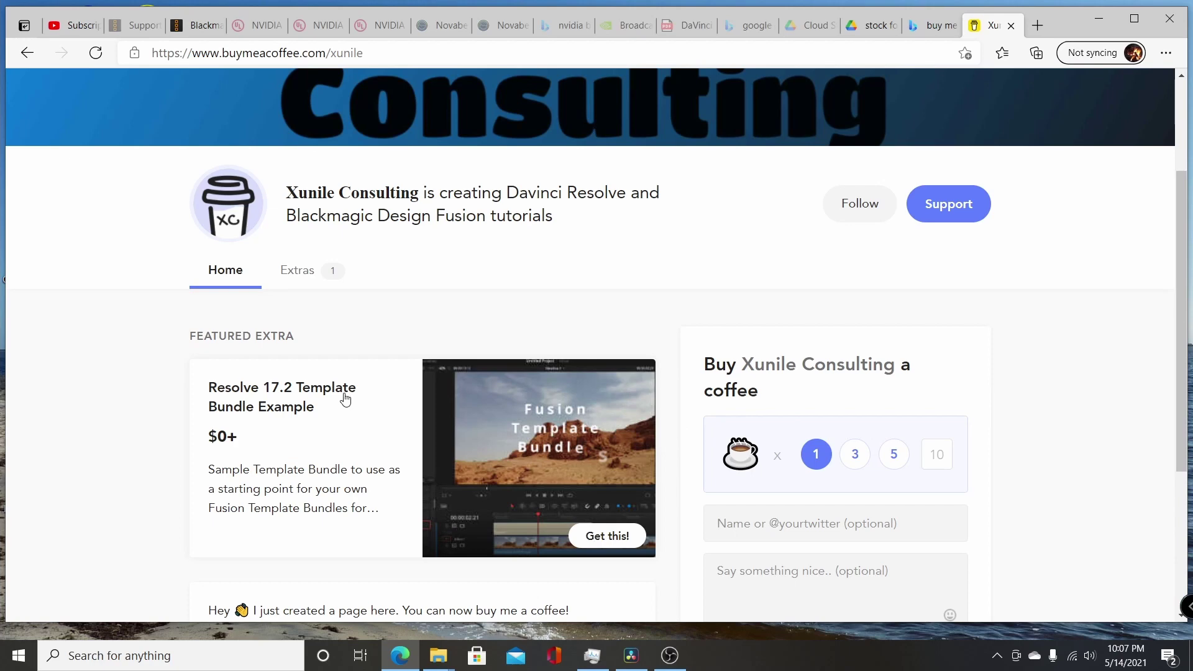